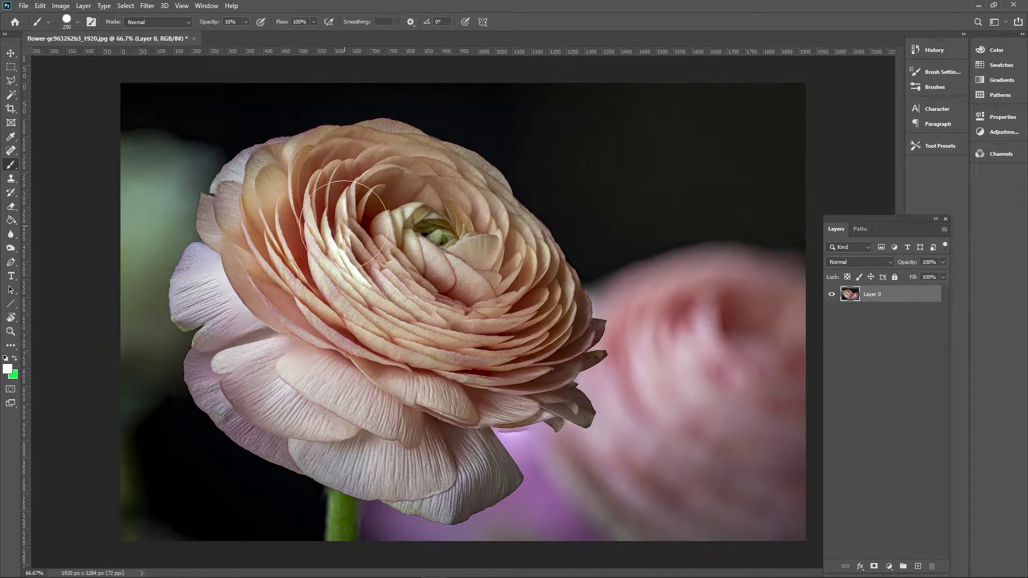
# Step: Try erasing a zigzag patch of the dark background in the photo's upper-right area with the Eraser, and undo it
pyautogui.moveTo(383, 299); pyautogui.dragTo(398, 257)
pyautogui.moveTo(524, 210); pyautogui.dragTo(523, 178)
pyautogui.press('e')
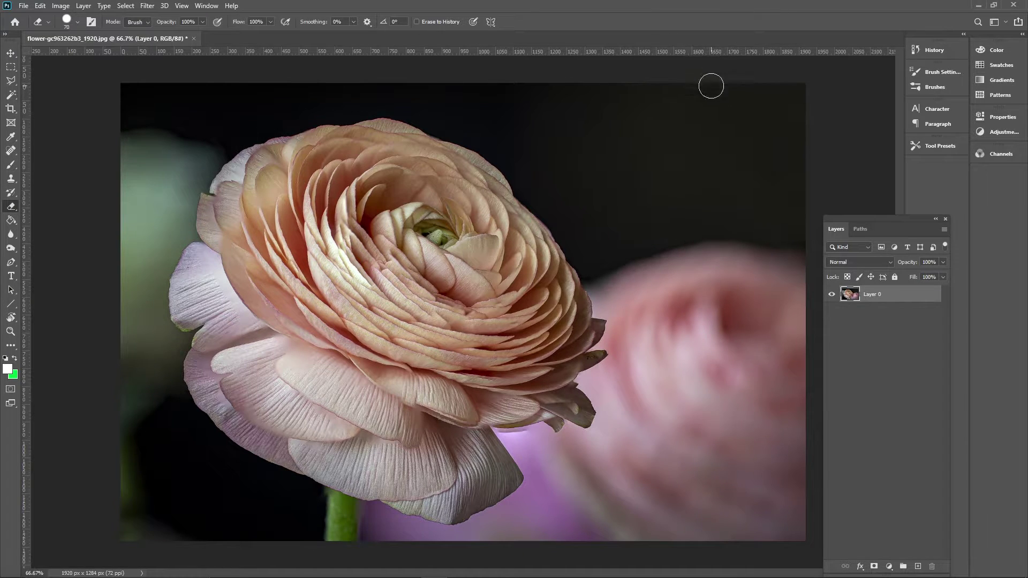
pyautogui.moveTo(759, 108)
pyautogui.mouseDown()
pyautogui.moveTo(710, 137)
pyautogui.moveTo(763, 144)
pyautogui.moveTo(709, 219)
pyautogui.moveTo(698, 262)
pyautogui.mouseUp()
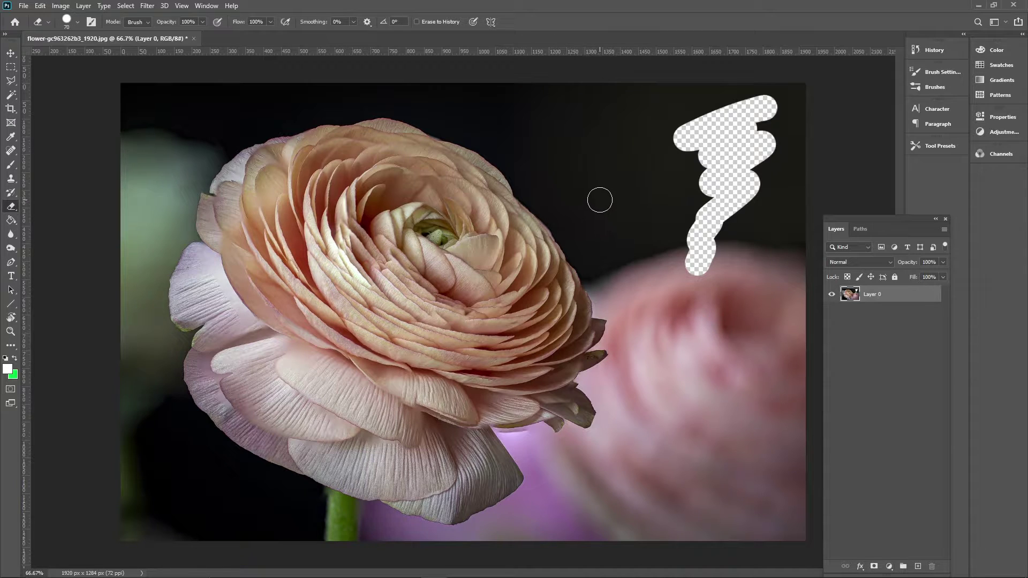
pyautogui.press('ctrl')
pyautogui.hotkey('ctrl', 'z')
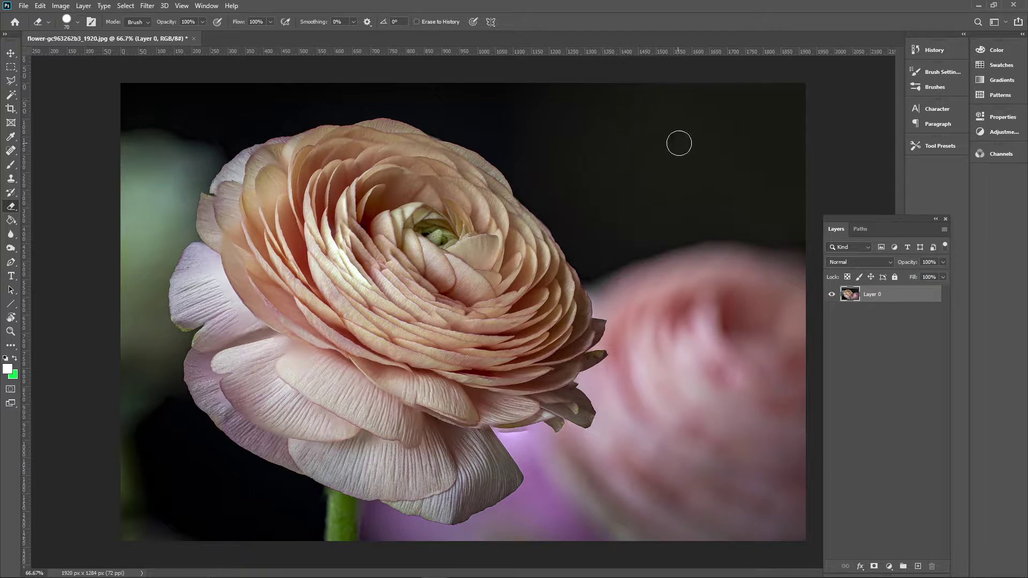
pyautogui.click(11, 81)
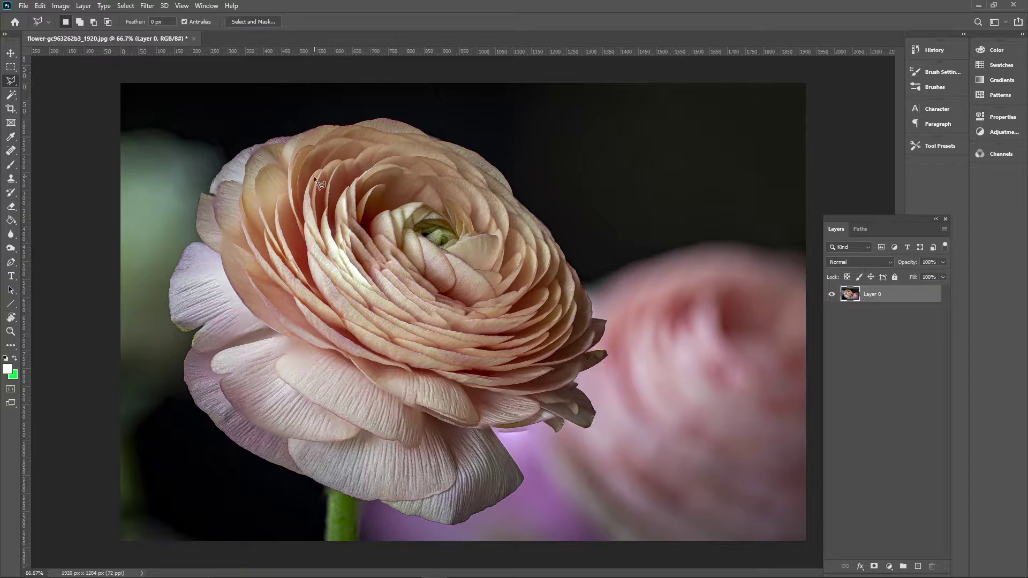
pyautogui.press('z')
pyautogui.moveTo(313, 186); pyautogui.dragTo(335, 194)
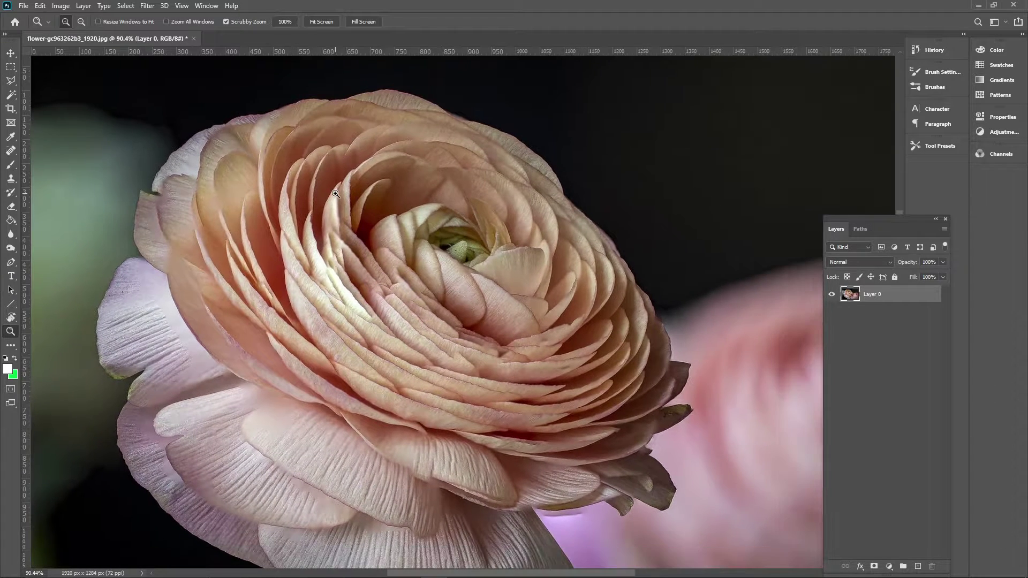
pyautogui.press('l')
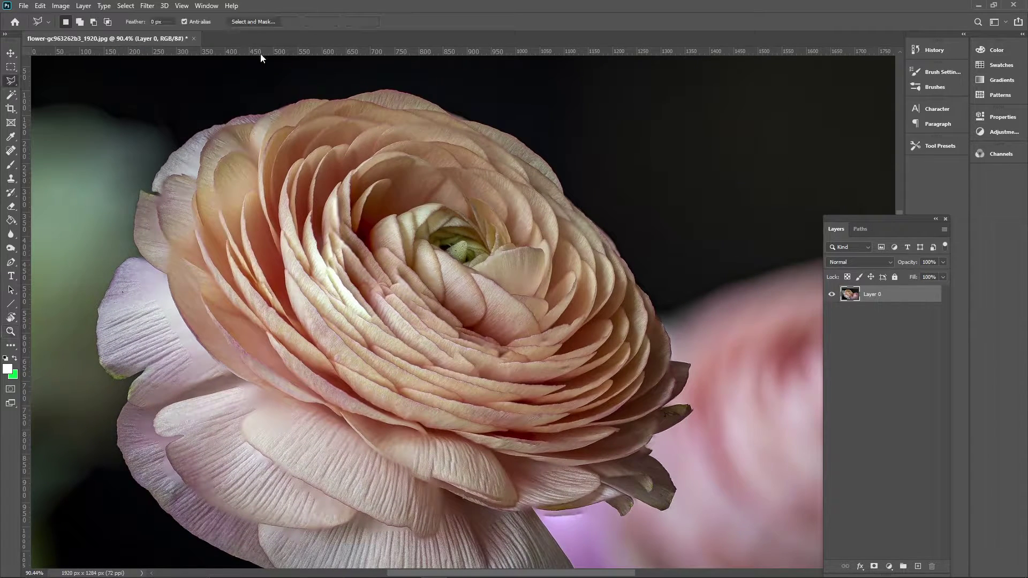
pyautogui.click(264, 114)
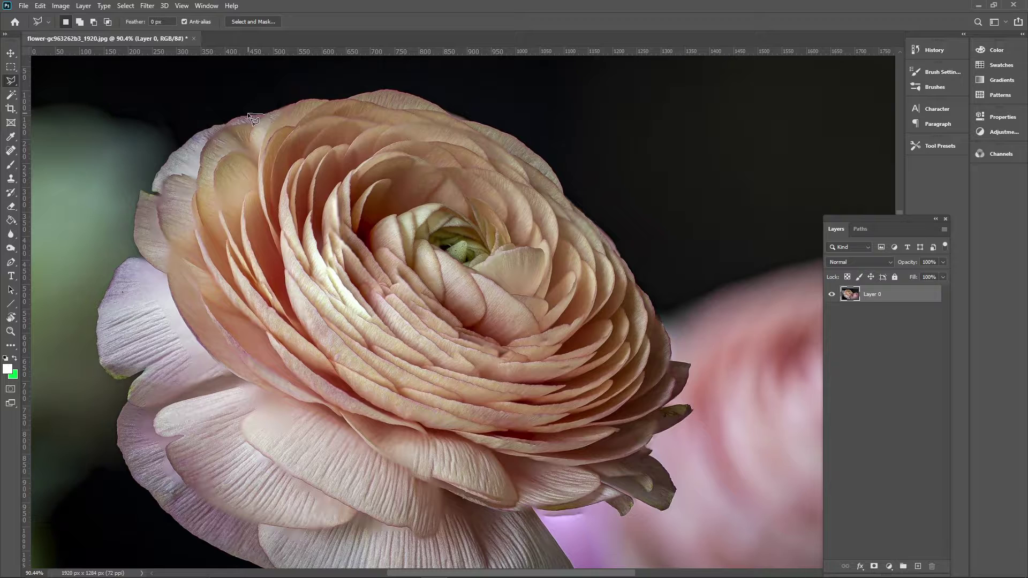
pyautogui.click(206, 126)
pyautogui.click(99, 307)
pyautogui.doubleClick(126, 406)
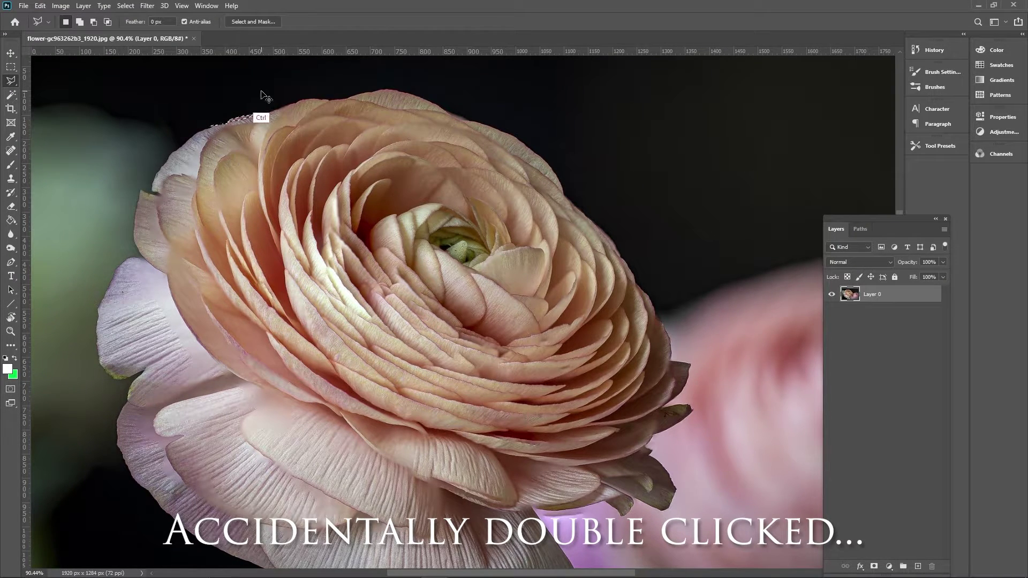
pyautogui.hotkey('ctrl', 'd')
# Step: Trace the large flower's outline with the Polygonal Lasso from its upper-left petals down its left side to the lower petals
pyautogui.click(261, 116)
pyautogui.click(212, 127)
pyautogui.click(180, 146)
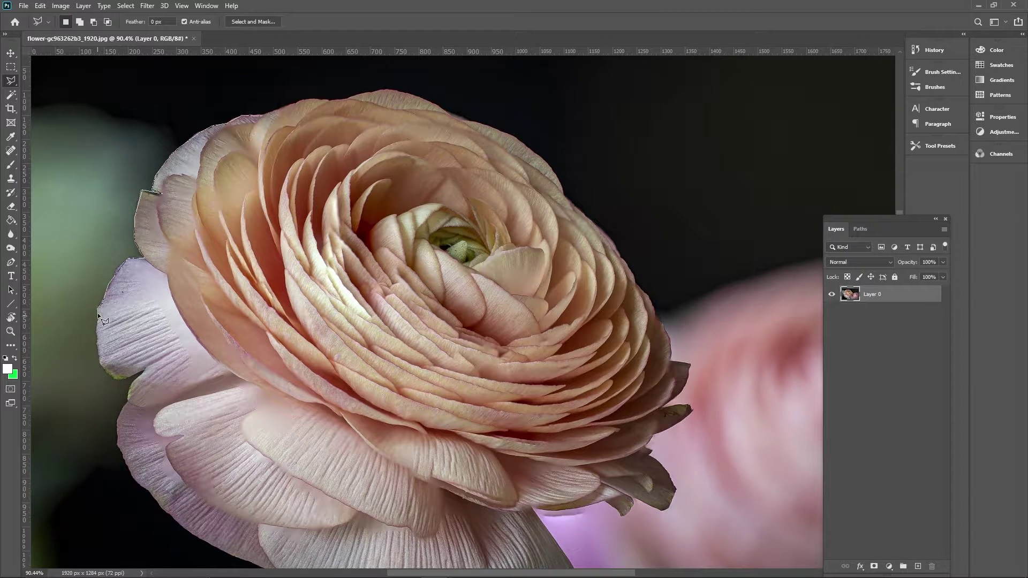
pyautogui.click(133, 384)
pyautogui.click(116, 421)
pyautogui.click(122, 461)
pyautogui.click(161, 503)
pyautogui.click(205, 540)
pyautogui.scroll(-5, 248, 562)
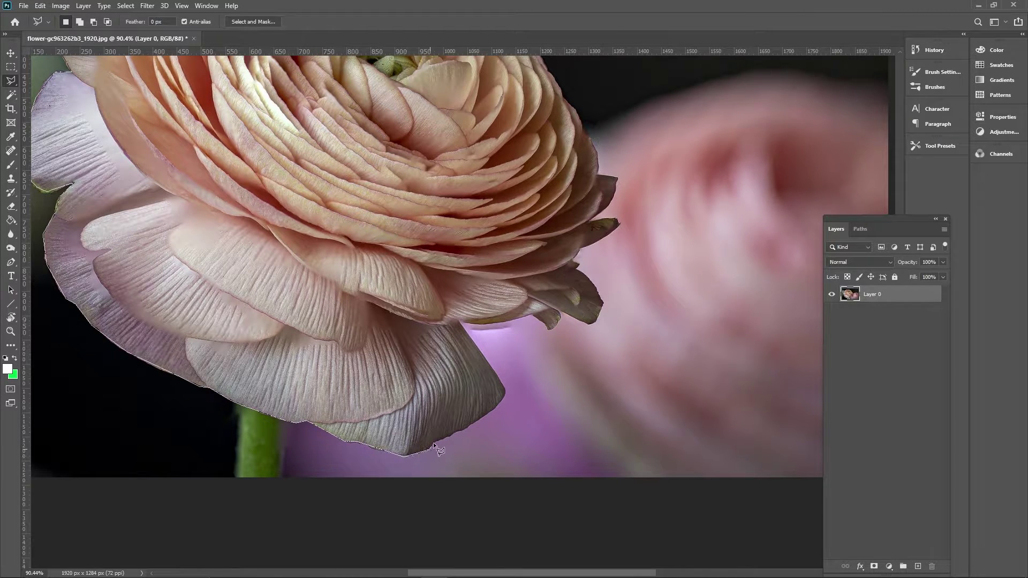
# Step: Continue the lasso outline up the flower's right side and over its top edge, closing the selection around the whole bloom
pyautogui.click(462, 322)
pyautogui.click(616, 221)
pyautogui.click(599, 176)
pyautogui.moveTo(595, 137); pyautogui.dragTo(580, 280)
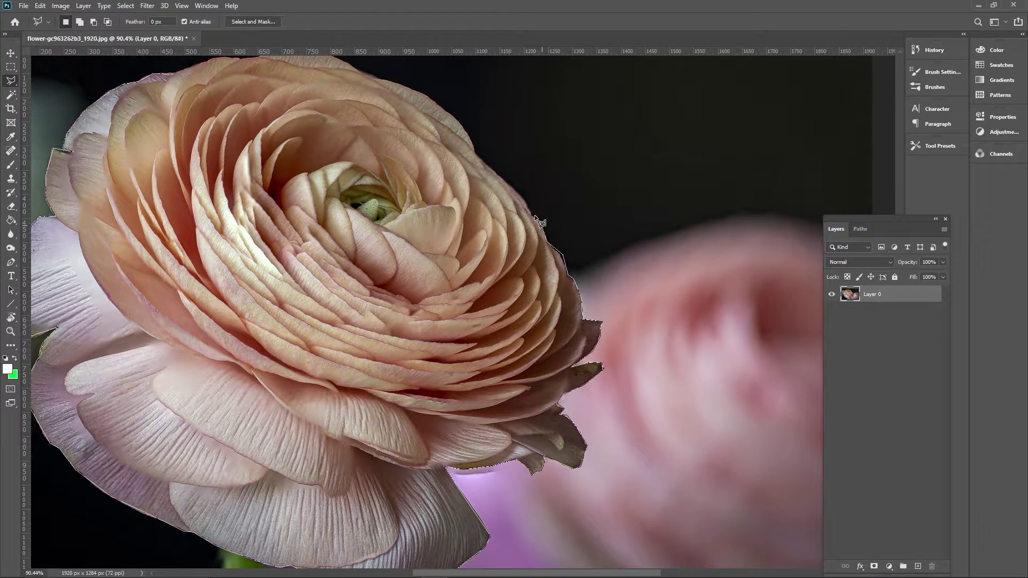
pyautogui.click(540, 227)
pyautogui.click(522, 200)
pyautogui.click(500, 174)
pyautogui.moveTo(480, 156); pyautogui.dragTo(506, 216)
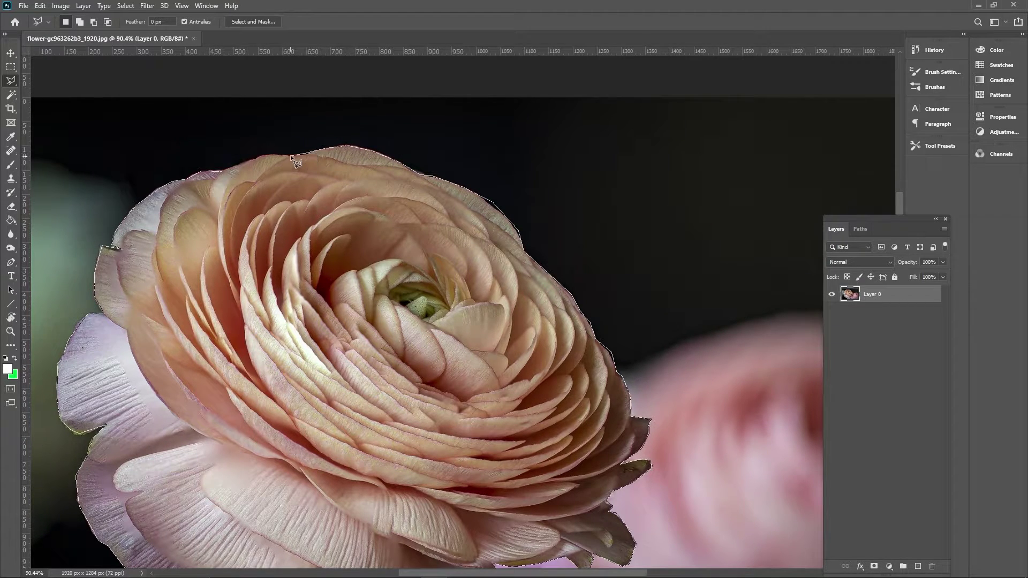
pyautogui.doubleClick(223, 171)
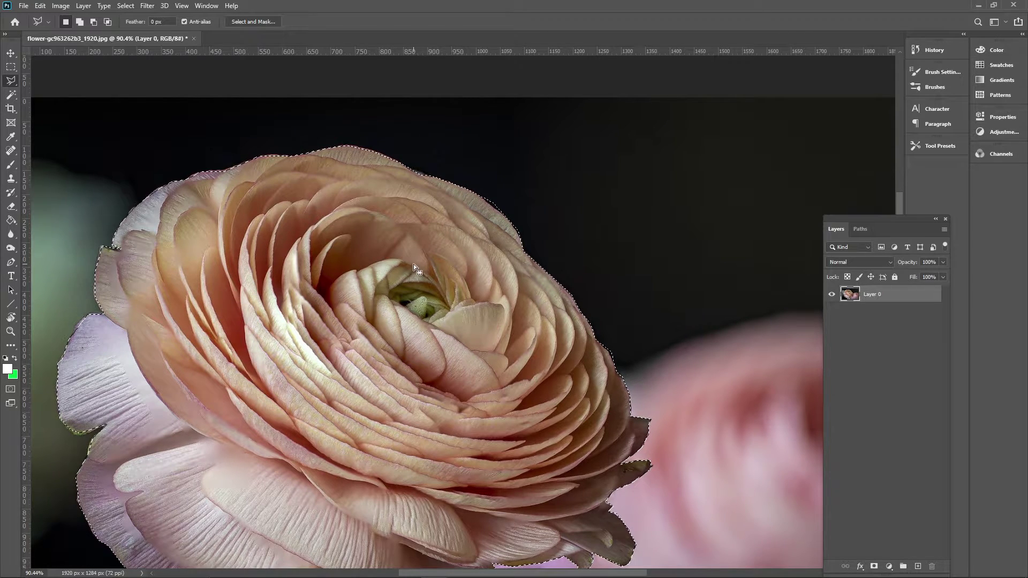
# Step: Inspect the flower selection's edges up close and return to the whole image at 66.67%
pyautogui.moveTo(395, 312); pyautogui.dragTo(457, 226)
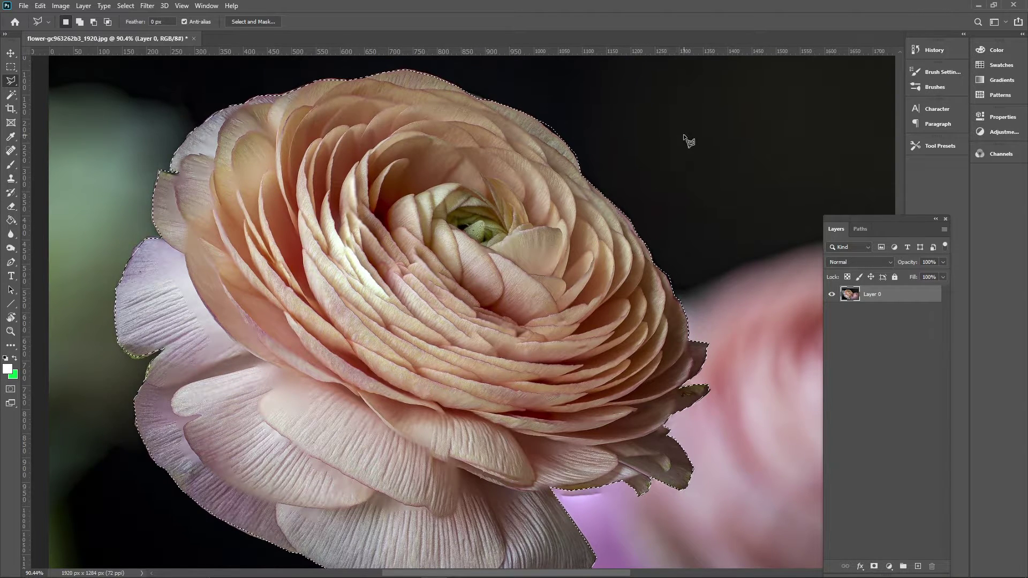
pyautogui.press('z')
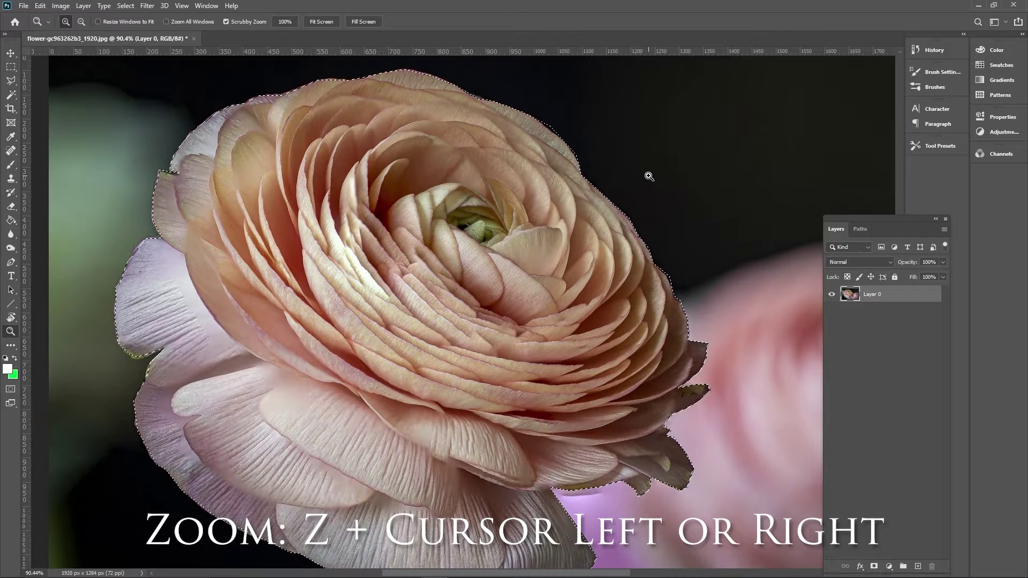
pyautogui.moveTo(647, 175)
pyautogui.mouseDown()
pyautogui.moveTo(615, 182)
pyautogui.moveTo(638, 192)
pyautogui.moveTo(616, 185)
pyautogui.moveTo(654, 179)
pyautogui.mouseUp()
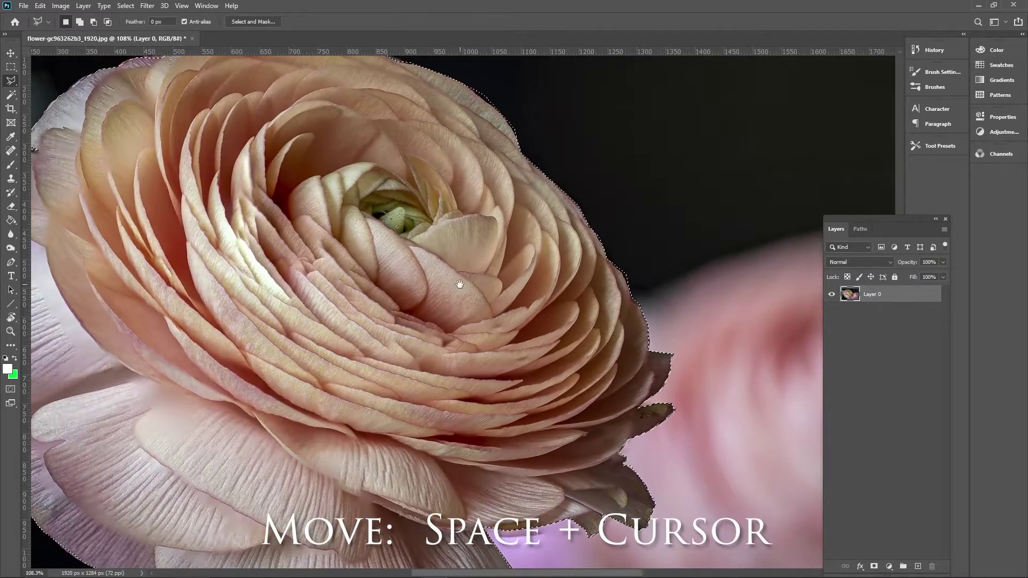
pyautogui.moveTo(459, 284); pyautogui.dragTo(586, 269)
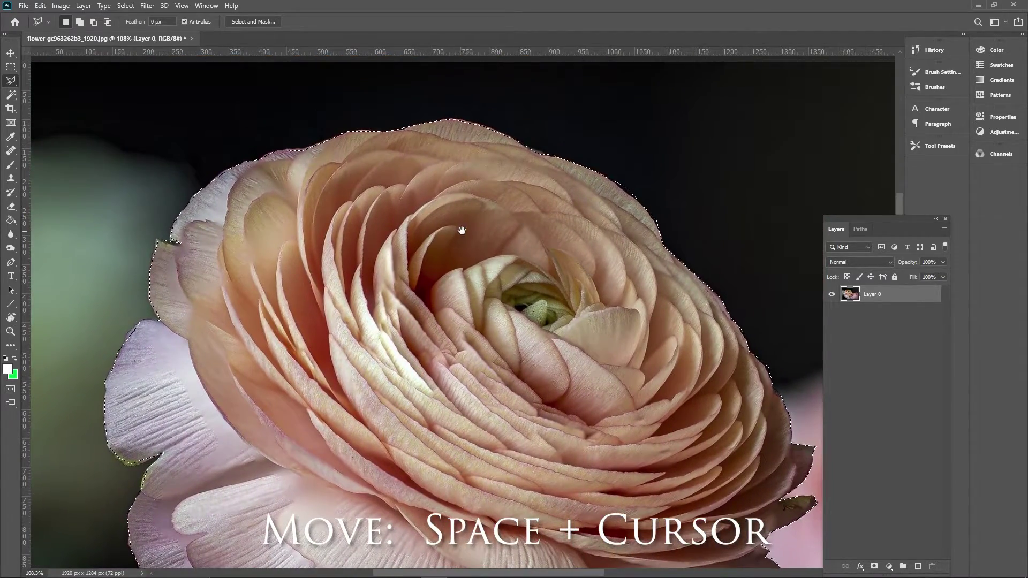
pyautogui.press('z')
pyautogui.keyDown('alt'); pyautogui.click(527, 235); pyautogui.keyUp('alt')
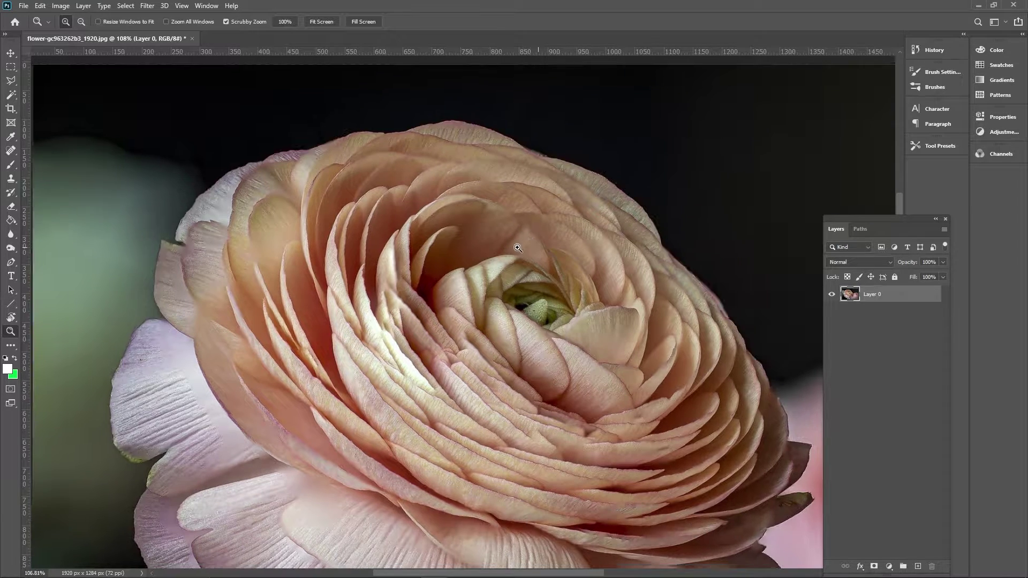
pyautogui.keyDown('alt'); pyautogui.click(530, 249); pyautogui.keyUp('alt')
pyautogui.press('l')
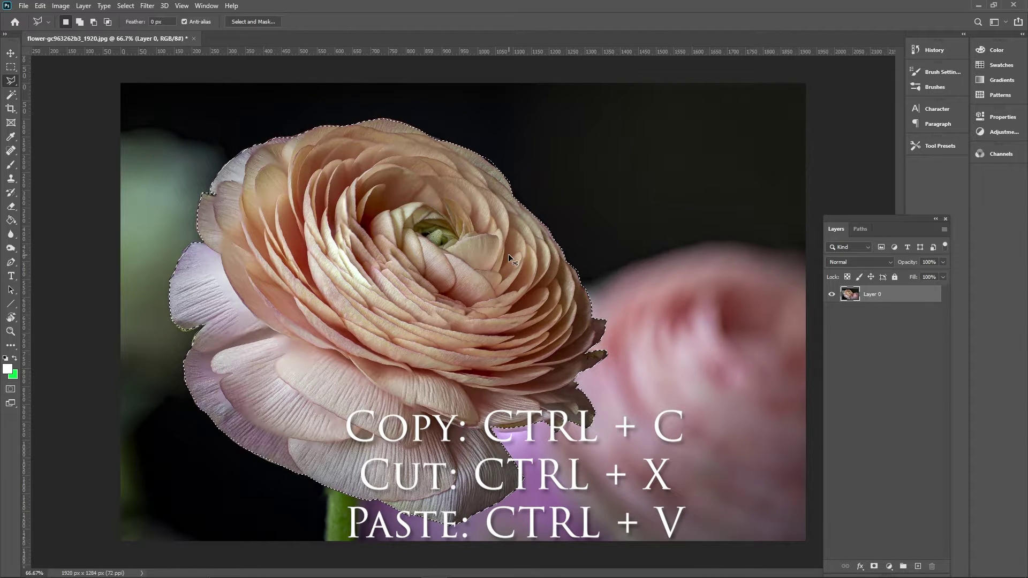
# Step: Cut the selected flower and paste it onto a new layer, hiding and showing Layer 0 to check the cutout
pyautogui.hotkey('ctrl', 'x')
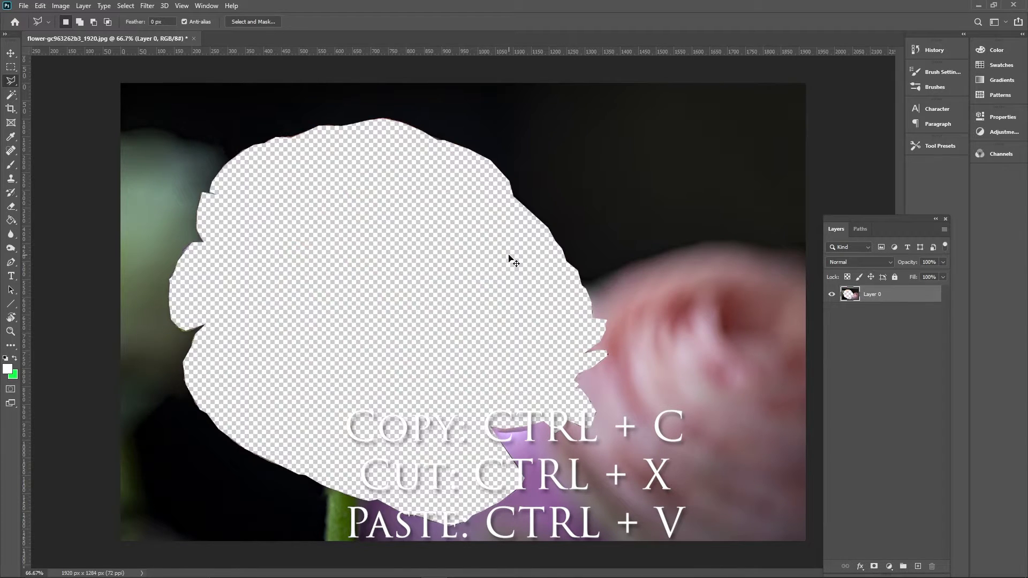
pyautogui.click(918, 567)
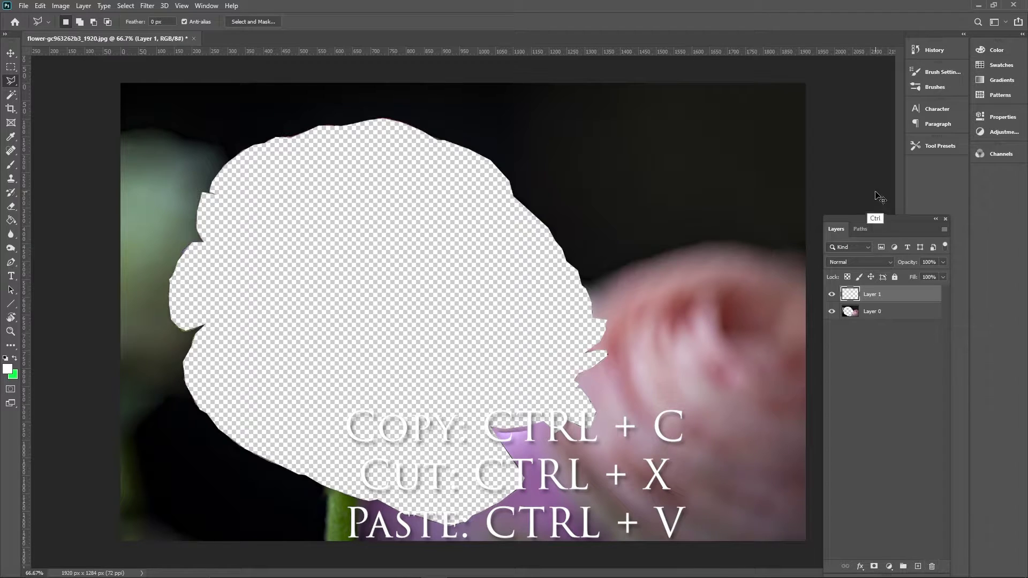
pyautogui.hotkey('ctrl', 'v')
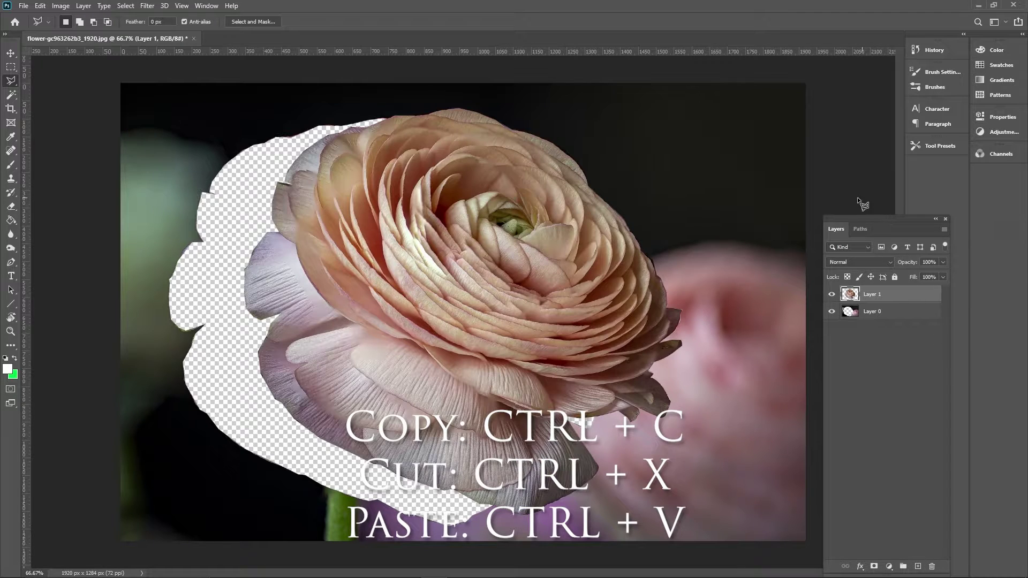
pyautogui.click(832, 313)
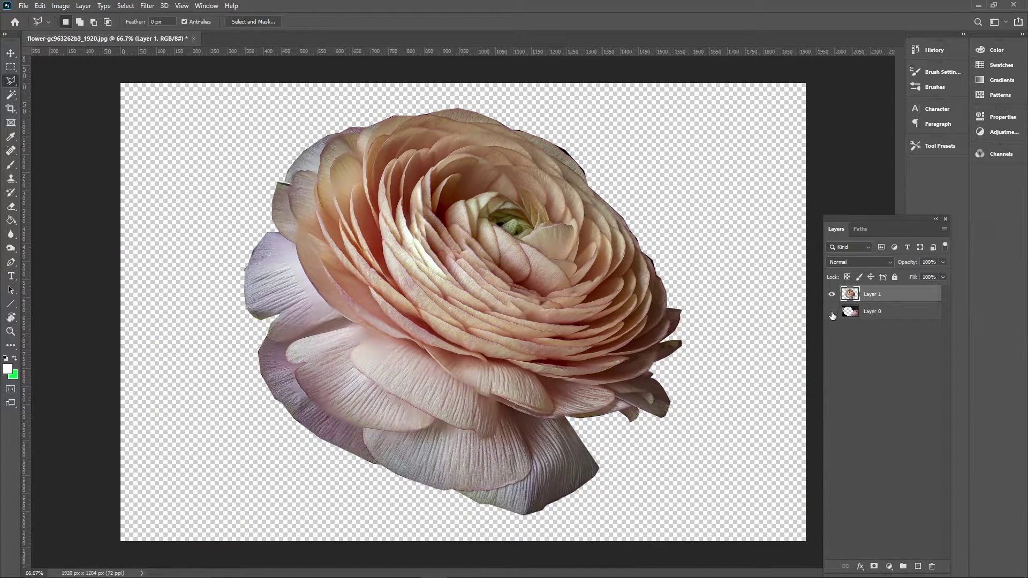
pyautogui.click(833, 312)
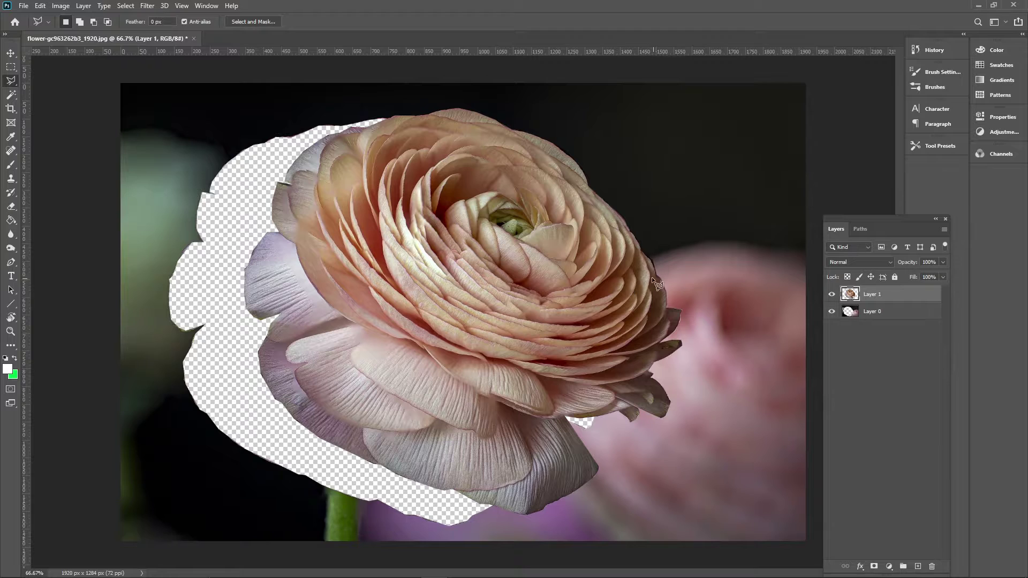
# Step: Undo the flower's paste, cut and lasso selection to restore the single-layer photo
pyautogui.press('ctrl')
pyautogui.hotkey('ctrl', 'z')
pyautogui.hotkey('ctrl', 'z')
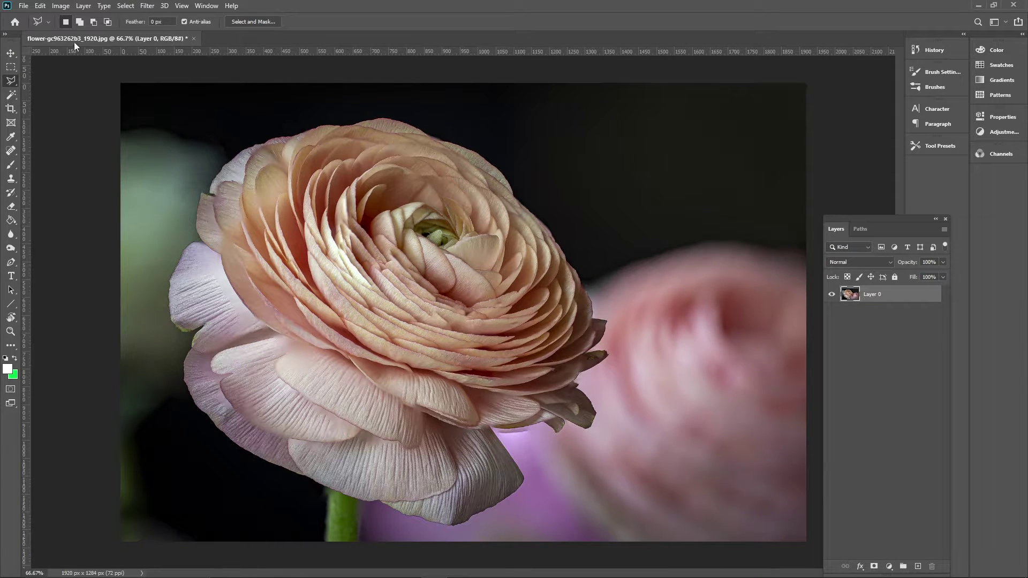
# Step: Add a Reveal All layer mask to Layer 0 and make the mask the active editing target
pyautogui.click(84, 7)
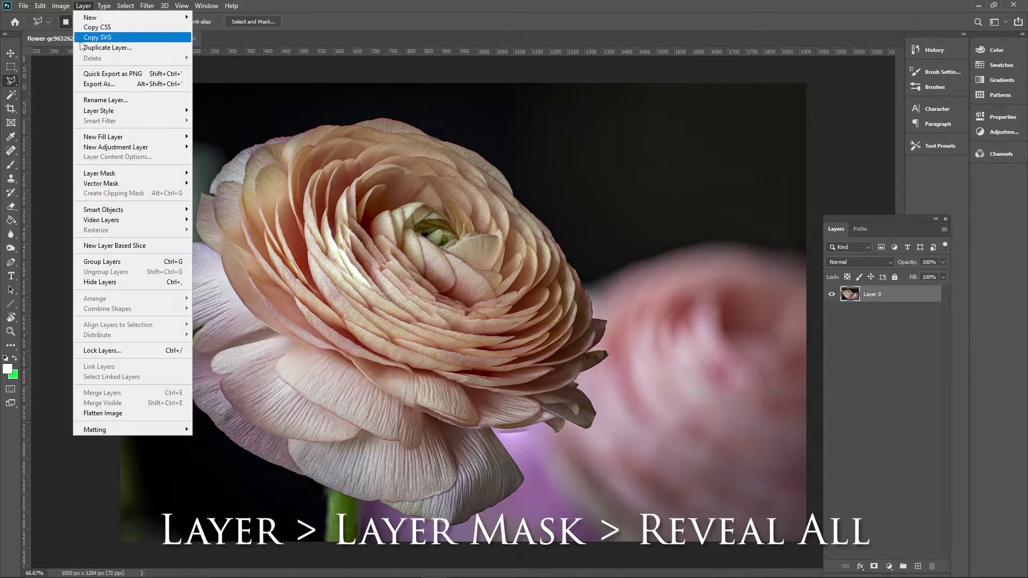
pyautogui.moveTo(154, 174)
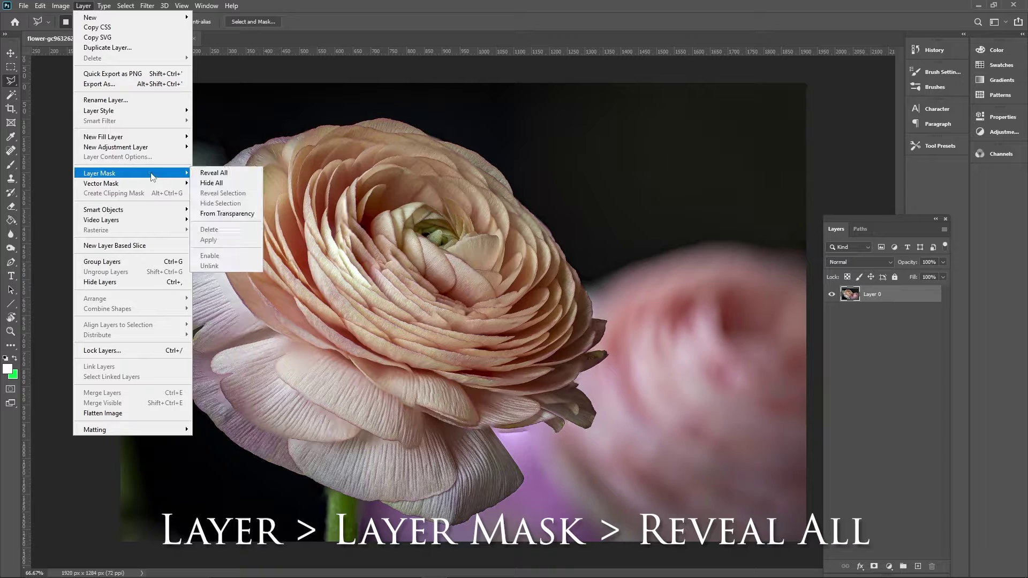
pyautogui.click(228, 173)
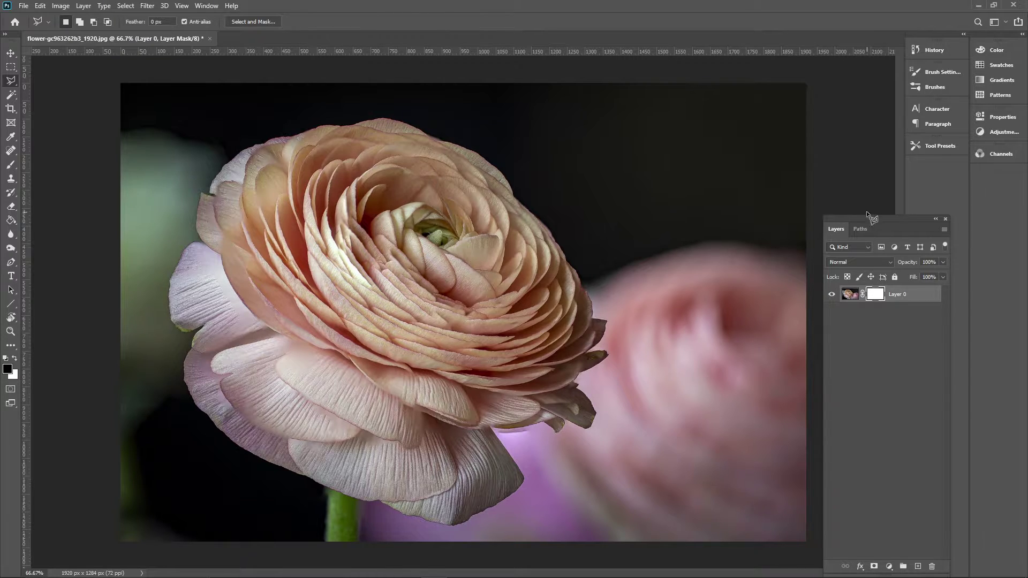
pyautogui.click(851, 294)
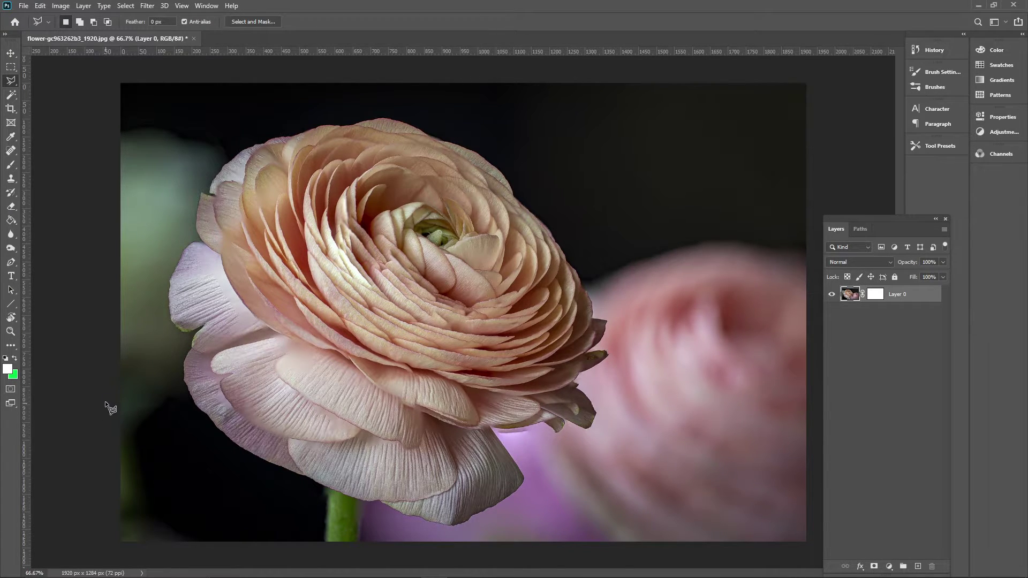
pyautogui.click(877, 295)
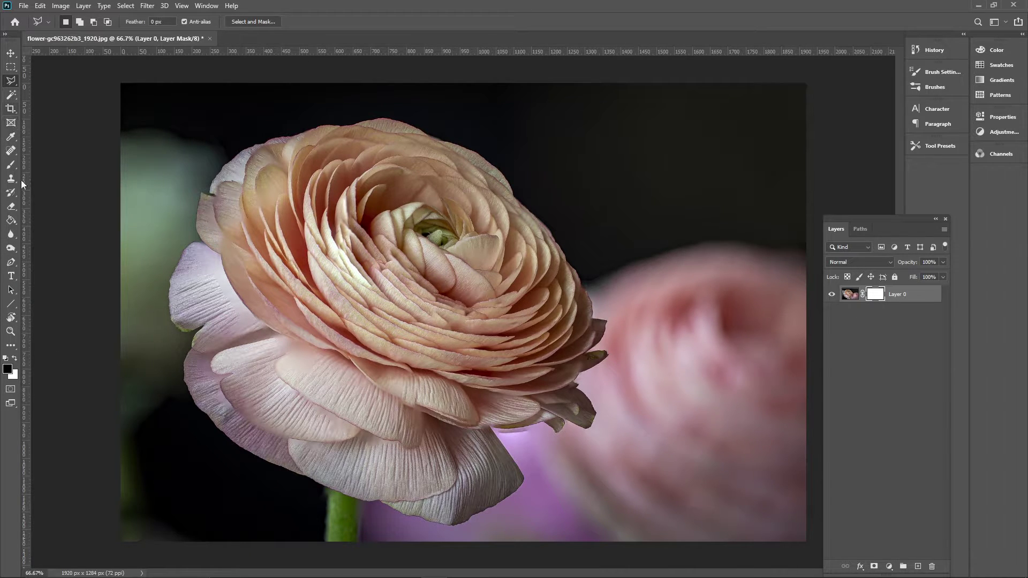
# Step: Try hiding part of the photo's upper-right background with a black brush stroke on the mask, and restore the mask to white
pyautogui.click(7, 166)
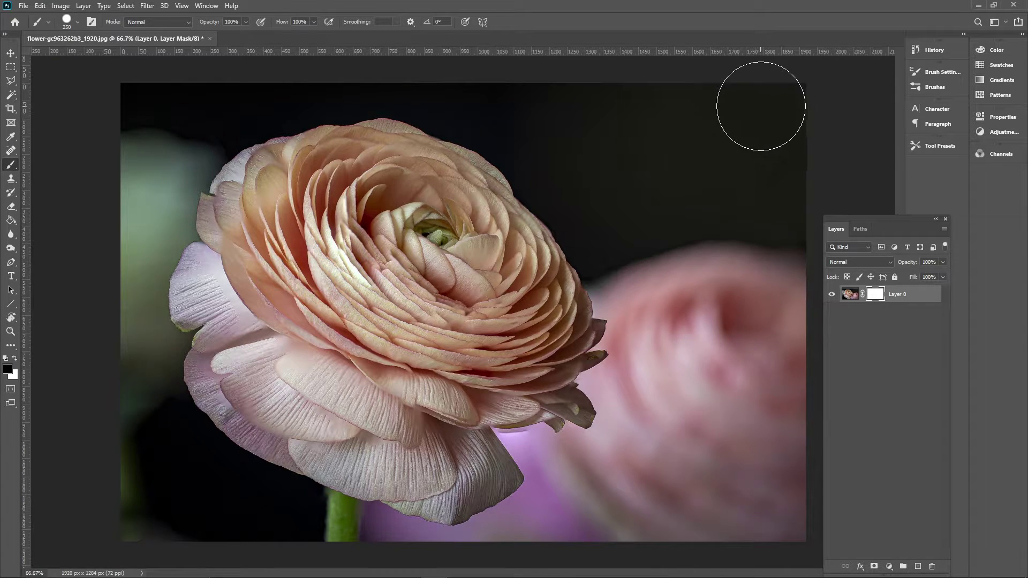
pyautogui.moveTo(761, 106)
pyautogui.mouseDown()
pyautogui.moveTo(711, 131)
pyautogui.moveTo(777, 161)
pyautogui.moveTo(736, 252)
pyautogui.moveTo(756, 303)
pyautogui.mouseUp()
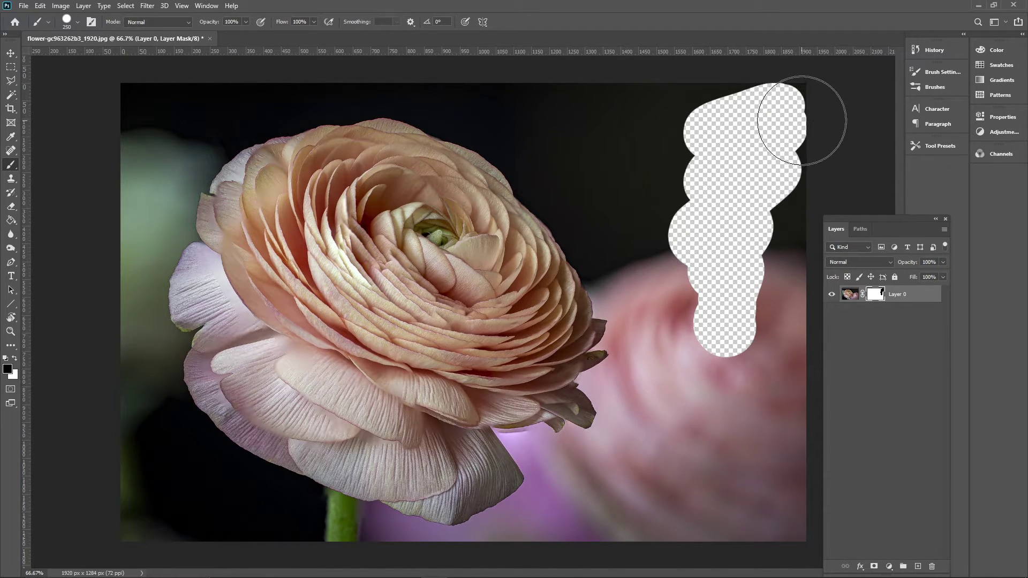
pyautogui.hotkey('ctrl', 'BackSpace')
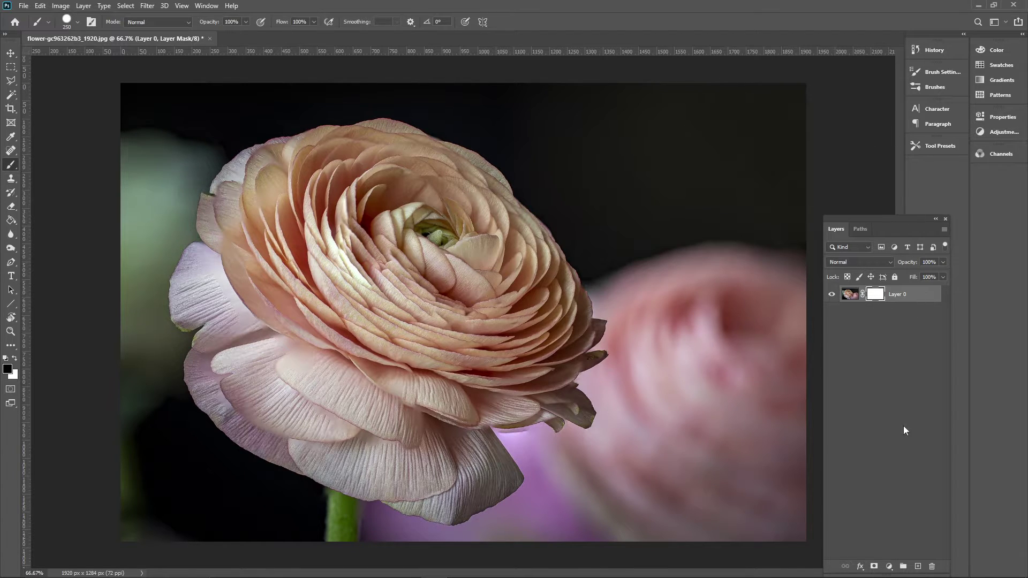
# Step: Create a new layer above Layer 0 and fill it with white using the Paint Bucket
pyautogui.click(918, 567)
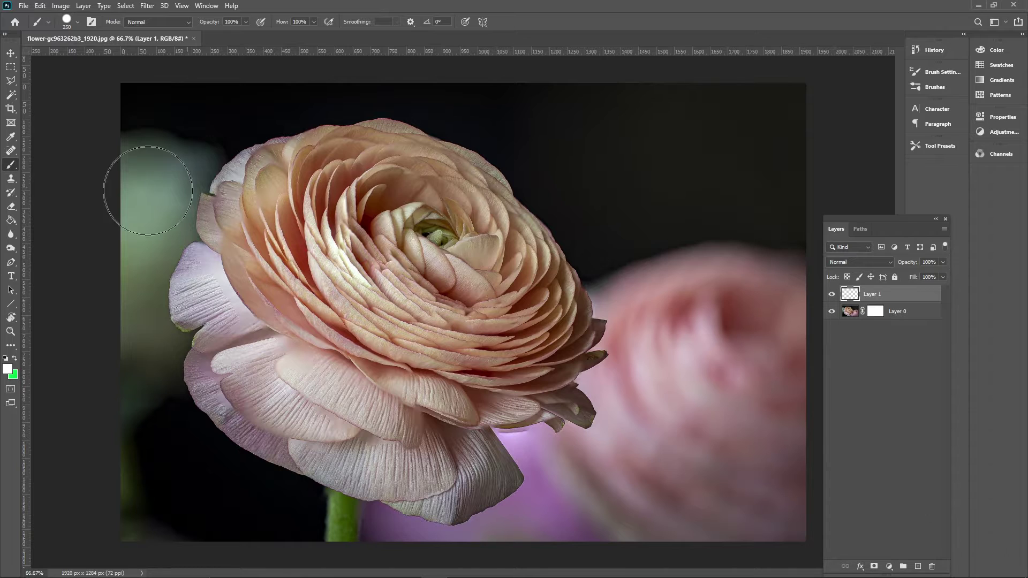
pyautogui.click(11, 221)
pyautogui.click(412, 184)
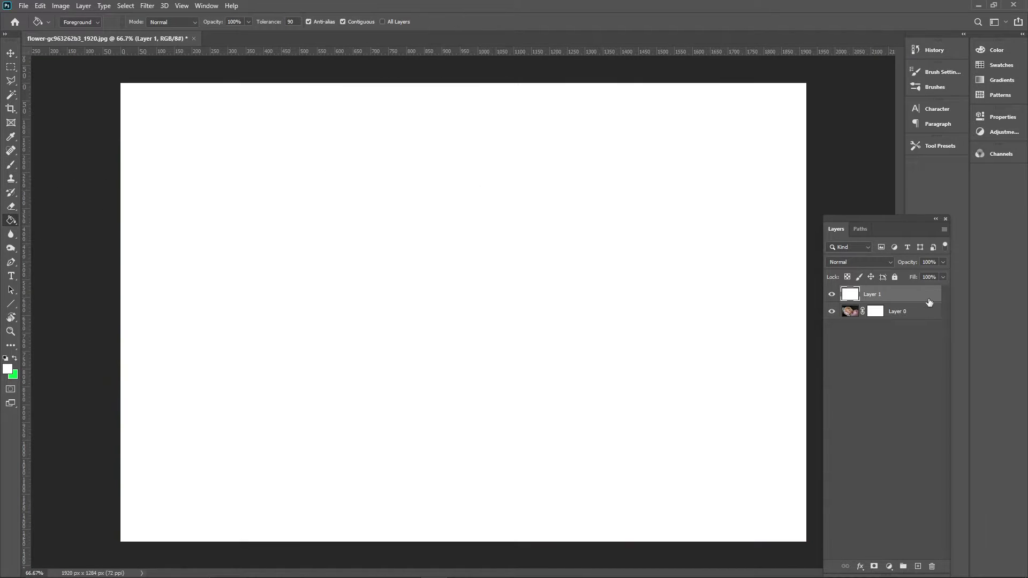
# Step: Move the white Layer 1 beneath Layer 0 and make Layer 0's mask the active target
pyautogui.moveTo(890, 292); pyautogui.dragTo(904, 332)
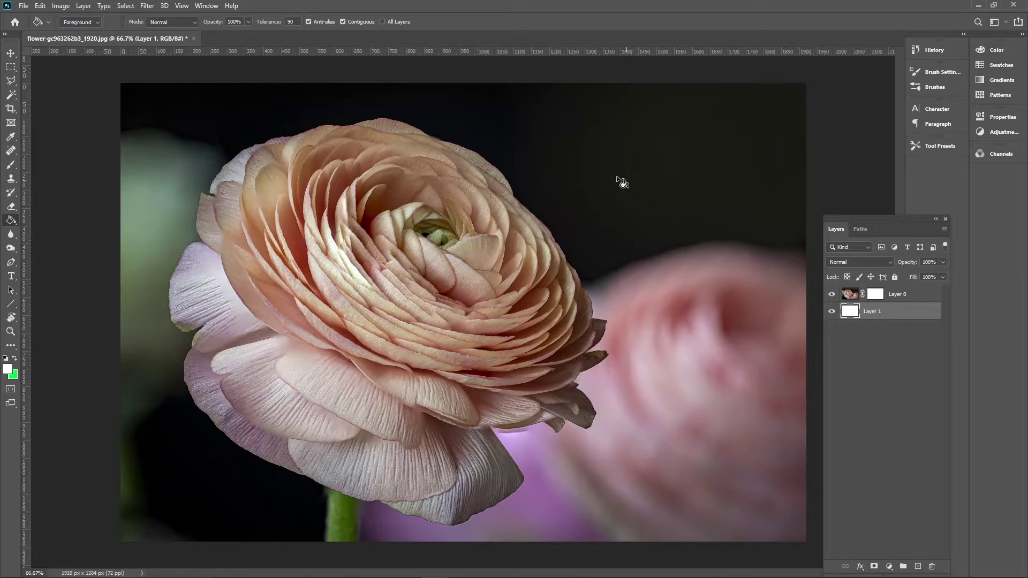
pyautogui.click(890, 294)
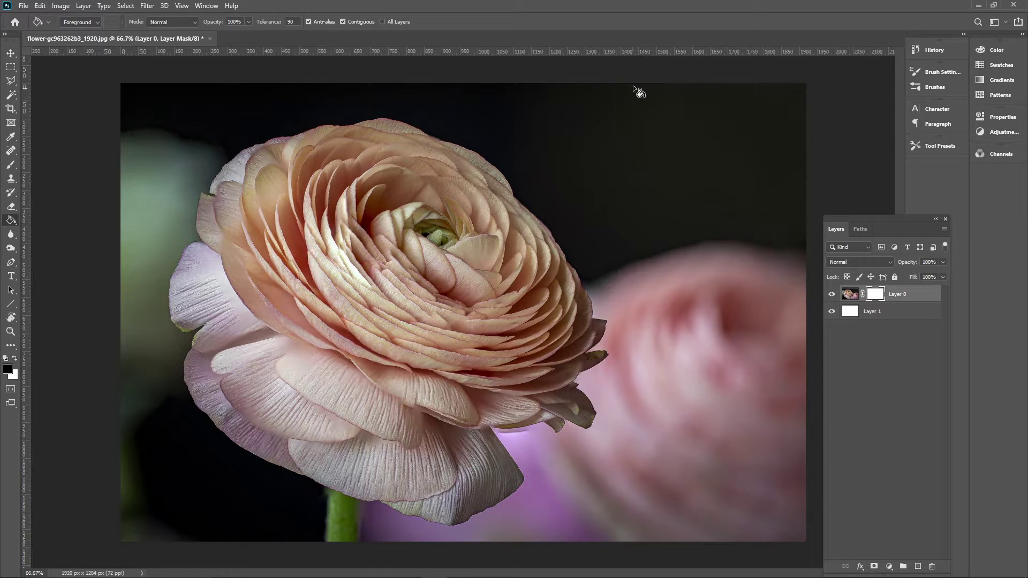
# Step: With a 25 px black brush on Layer 0's mask, paint out the background along the flower's upper-right edge
pyautogui.click(10, 167)
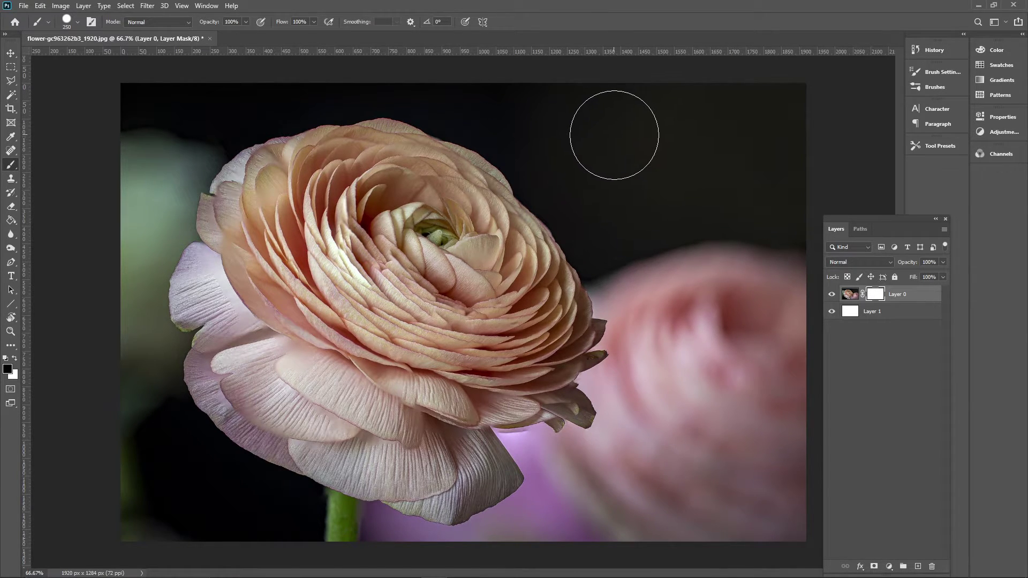
pyautogui.hotkey('ctrl', 'space')
pyautogui.moveTo(615, 168); pyautogui.dragTo(663, 169)
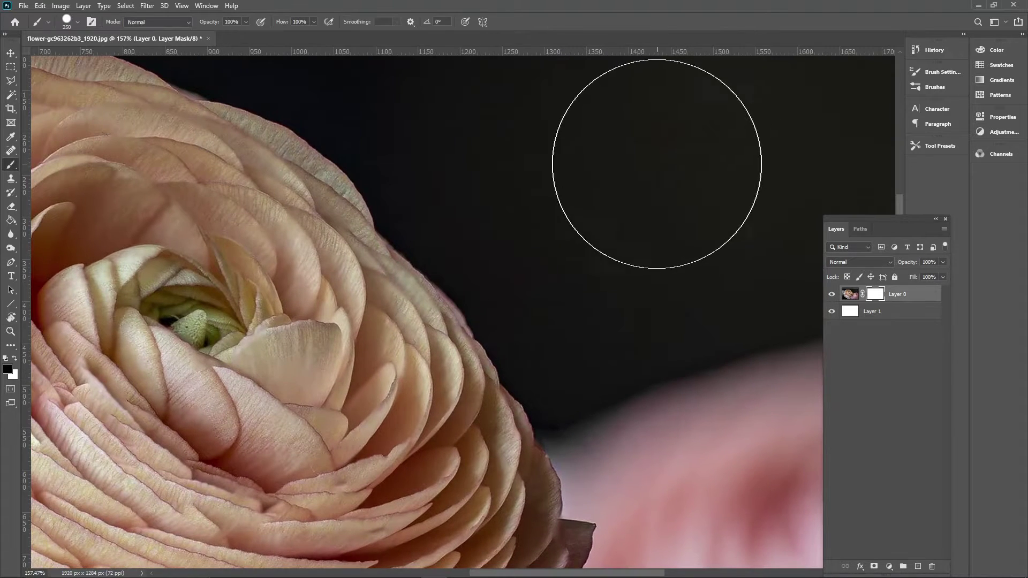
pyautogui.press('[')
pyautogui.press('[')
pyautogui.press('[')
pyautogui.press('[')
pyautogui.press('[')
pyautogui.press('[')
pyautogui.press('[')
pyautogui.press('[')
pyautogui.press('[')
pyautogui.press('[')
pyautogui.press('[')
pyautogui.press('[')
pyautogui.press('[')
pyautogui.press('[')
pyautogui.press('[')
pyautogui.press('[')
pyautogui.press('[')
pyautogui.press('[')
pyautogui.moveTo(387, 242)
pyautogui.mouseDown()
pyautogui.moveTo(442, 276)
pyautogui.moveTo(409, 254)
pyautogui.moveTo(434, 278)
pyautogui.moveTo(420, 262)
pyautogui.mouseUp()
pyautogui.moveTo(350, 169); pyautogui.dragTo(395, 237)
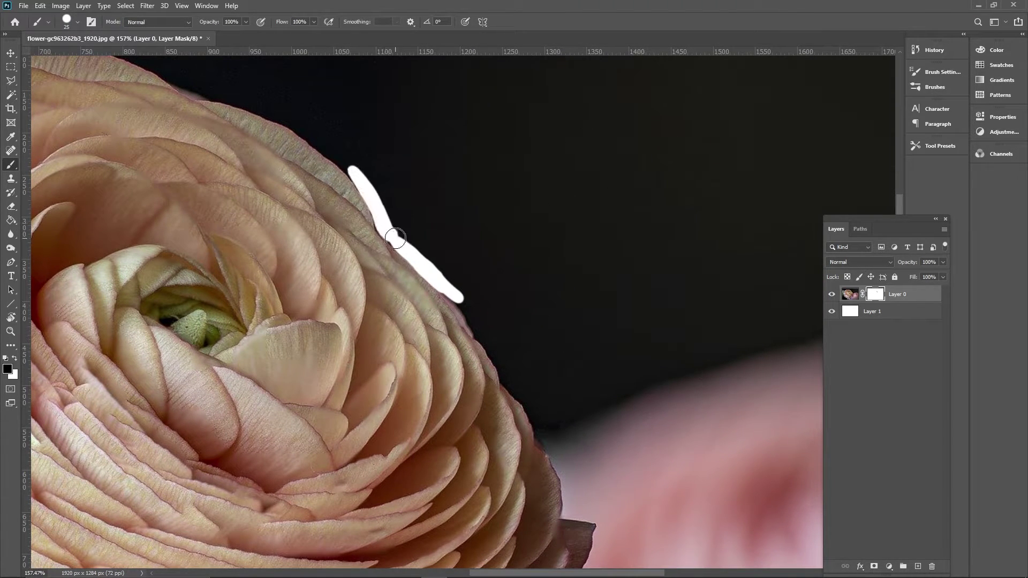
pyautogui.moveTo(294, 125); pyautogui.dragTo(354, 171)
# Step: Continue the black mask outline over the flower's top edge to the notch in the upper-left petals, rotating the canvas to follow it
pyautogui.press('r')
pyautogui.moveTo(557, 123); pyautogui.dragTo(503, 99)
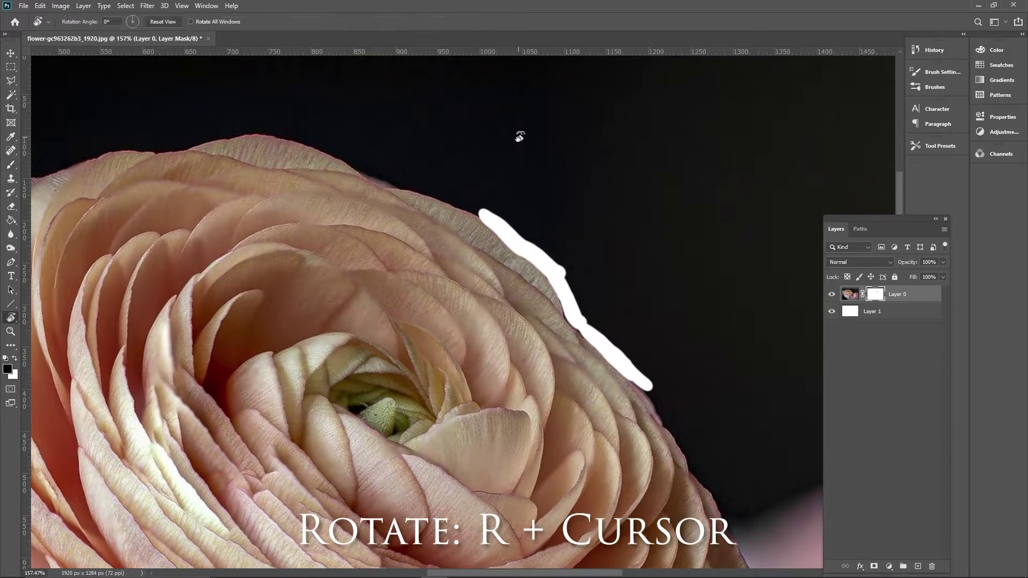
pyautogui.moveTo(519, 135)
pyautogui.mouseDown()
pyautogui.moveTo(448, 136)
pyautogui.moveTo(344, 167)
pyautogui.moveTo(445, 172)
pyautogui.mouseUp()
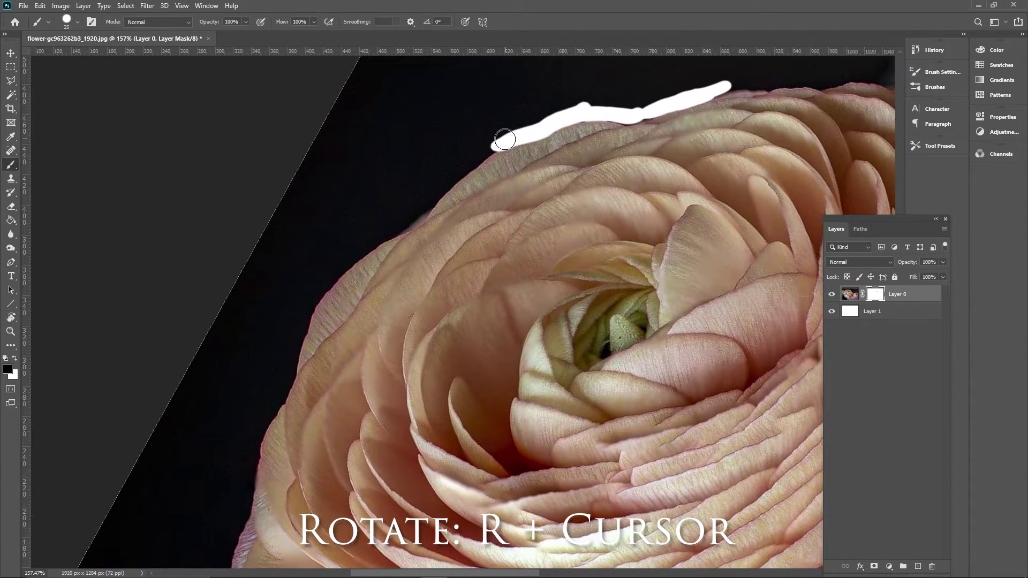
pyautogui.moveTo(500, 141)
pyautogui.mouseDown()
pyautogui.moveTo(420, 214)
pyautogui.moveTo(356, 249)
pyautogui.moveTo(313, 296)
pyautogui.moveTo(268, 409)
pyautogui.mouseUp()
pyautogui.moveTo(374, 416)
pyautogui.mouseDown()
pyautogui.moveTo(481, 288)
pyautogui.moveTo(559, 229)
pyautogui.mouseUp()
pyautogui.moveTo(472, 246)
pyautogui.mouseDown()
pyautogui.moveTo(505, 201)
pyautogui.moveTo(477, 190)
pyautogui.moveTo(437, 357)
pyautogui.mouseUp()
pyautogui.press('r')
pyautogui.moveTo(436, 358)
pyautogui.mouseDown()
pyautogui.moveTo(482, 306)
pyautogui.moveTo(471, 289)
pyautogui.mouseUp()
pyautogui.moveTo(471, 289)
pyautogui.mouseDown()
pyautogui.moveTo(475, 369)
pyautogui.moveTo(517, 429)
pyautogui.moveTo(535, 428)
pyautogui.moveTo(496, 446)
pyautogui.moveTo(437, 189)
pyautogui.moveTo(535, 161)
pyautogui.mouseUp()
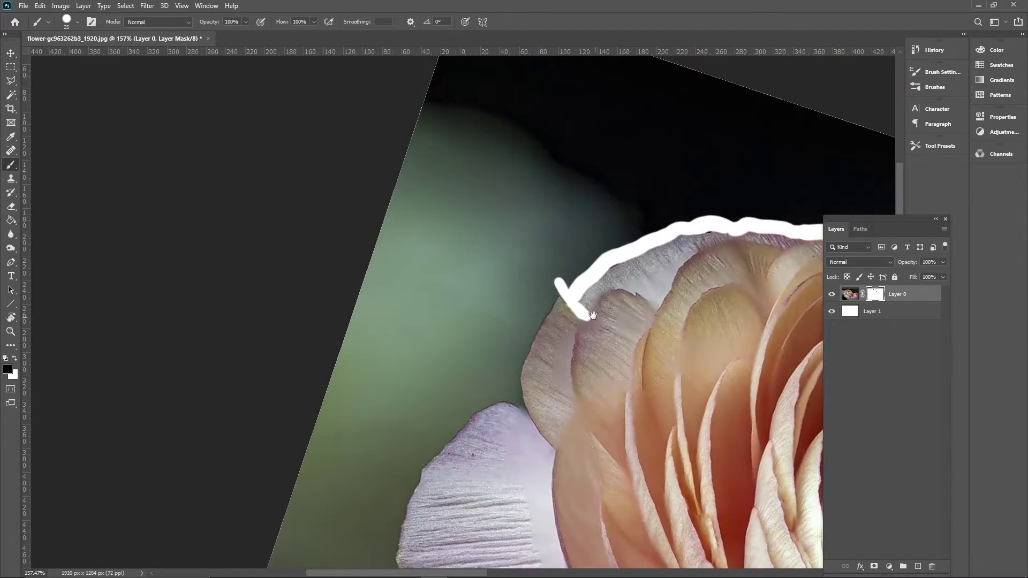
# Step: Extend the black mask outline down the flower's left petals and along the lower-left edge
pyautogui.moveTo(535, 241); pyautogui.dragTo(536, 172)
pyautogui.moveTo(587, 171)
pyautogui.mouseDown()
pyautogui.moveTo(544, 218)
pyautogui.moveTo(541, 303)
pyautogui.moveTo(459, 315)
pyautogui.moveTo(507, 230)
pyautogui.moveTo(456, 371)
pyautogui.moveTo(474, 402)
pyautogui.moveTo(498, 404)
pyautogui.moveTo(483, 439)
pyautogui.moveTo(583, 283)
pyautogui.moveTo(544, 407)
pyautogui.moveTo(589, 506)
pyautogui.mouseUp()
pyautogui.moveTo(661, 466); pyautogui.dragTo(563, 180)
pyautogui.moveTo(488, 214); pyautogui.dragTo(559, 319)
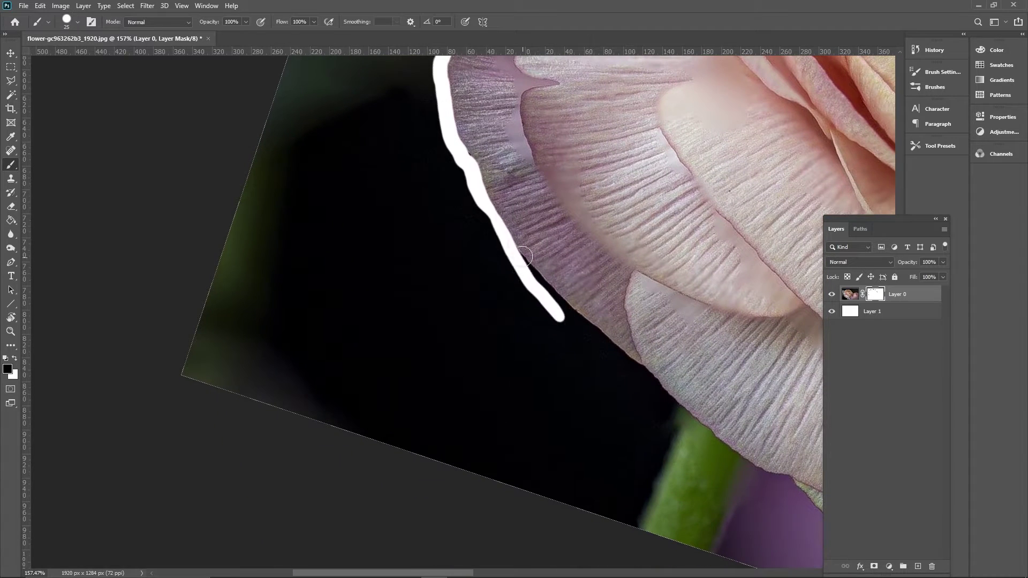
pyautogui.moveTo(524, 256)
pyautogui.mouseDown()
pyautogui.moveTo(552, 309)
pyautogui.moveTo(648, 381)
pyautogui.moveTo(523, 262)
pyautogui.mouseUp()
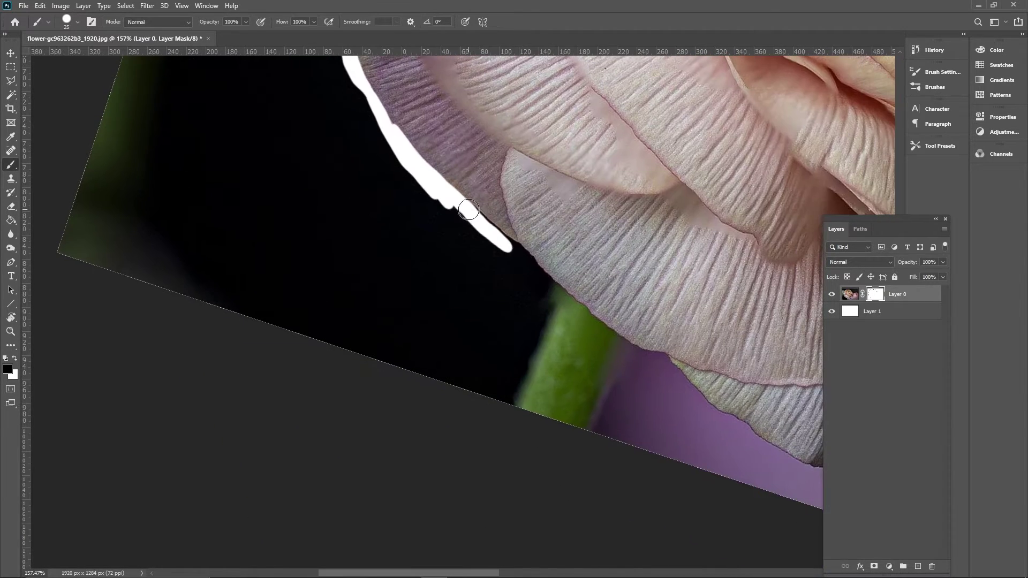
pyautogui.moveTo(468, 210)
pyautogui.mouseDown()
pyautogui.moveTo(549, 291)
pyautogui.moveTo(663, 367)
pyautogui.moveTo(633, 351)
pyautogui.moveTo(603, 248)
pyautogui.moveTo(705, 287)
pyautogui.moveTo(534, 162)
pyautogui.moveTo(511, 193)
pyautogui.moveTo(479, 289)
pyautogui.moveTo(488, 369)
pyautogui.moveTo(522, 442)
pyautogui.moveTo(587, 523)
pyautogui.mouseUp()
# Step: Mask out a narrow band of background around the bottom petal and up into the gap on its right side
pyautogui.press('r')
pyautogui.press('r')
pyautogui.moveTo(654, 311); pyautogui.dragTo(666, 202)
pyautogui.press('b')
pyautogui.moveTo(682, 147)
pyautogui.mouseDown()
pyautogui.moveTo(670, 309)
pyautogui.moveTo(640, 325)
pyautogui.mouseUp()
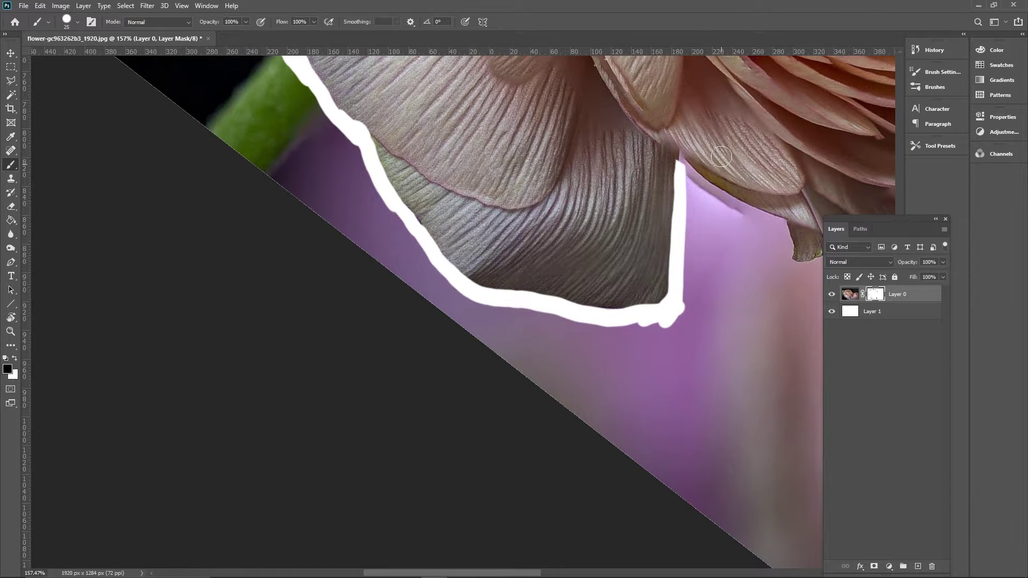
pyautogui.moveTo(682, 160)
pyautogui.mouseDown()
pyautogui.moveTo(703, 187)
pyautogui.moveTo(730, 141)
pyautogui.moveTo(410, 227)
pyautogui.moveTo(434, 169)
pyautogui.moveTo(416, 256)
pyautogui.mouseUp()
# Step: Paint the mask outline around the pointed dark petal tips on the flower's lower-right side
pyautogui.press('r')
pyautogui.press('b')
pyautogui.scroll(3, 475, 223)
pyautogui.moveTo(474, 159)
pyautogui.mouseDown()
pyautogui.moveTo(435, 204)
pyautogui.moveTo(461, 232)
pyautogui.moveTo(473, 166)
pyautogui.moveTo(458, 236)
pyautogui.moveTo(435, 219)
pyautogui.moveTo(385, 243)
pyautogui.moveTo(369, 243)
pyautogui.moveTo(349, 171)
pyautogui.moveTo(367, 233)
pyautogui.moveTo(468, 190)
pyautogui.moveTo(467, 203)
pyautogui.moveTo(445, 209)
pyautogui.moveTo(440, 248)
pyautogui.moveTo(431, 206)
pyautogui.mouseUp()
pyautogui.scroll(3, 462, 215)
pyautogui.hscroll(-3, 431, 207)
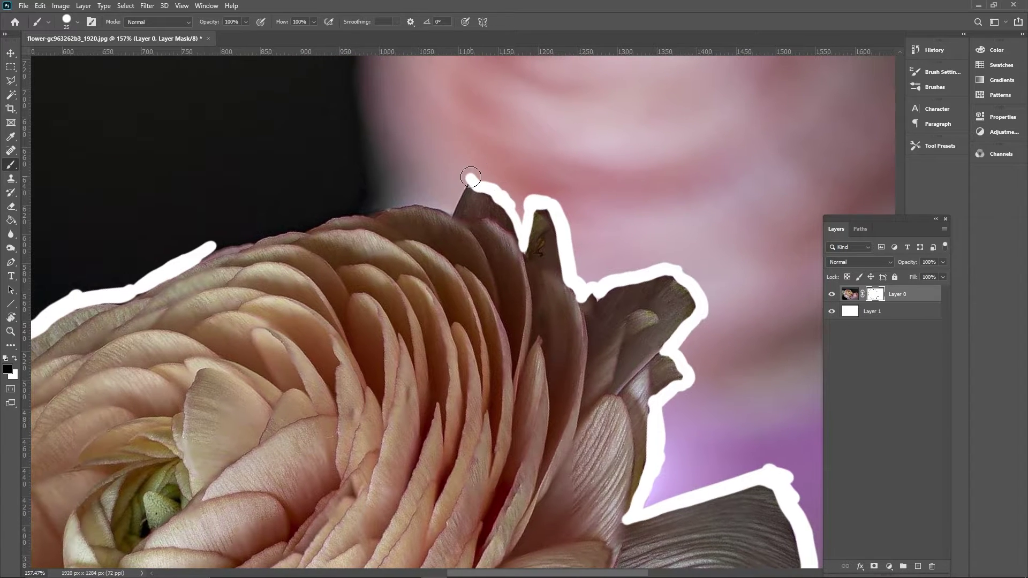
pyautogui.moveTo(469, 176); pyautogui.dragTo(450, 212)
# Step: Close the mask outline along the flower's right edge between the upper stroke and the petal tips
pyautogui.scroll(10, 615, 299)
pyautogui.hscroll(-5, 615, 298)
pyautogui.moveTo(535, 110); pyautogui.dragTo(571, 258)
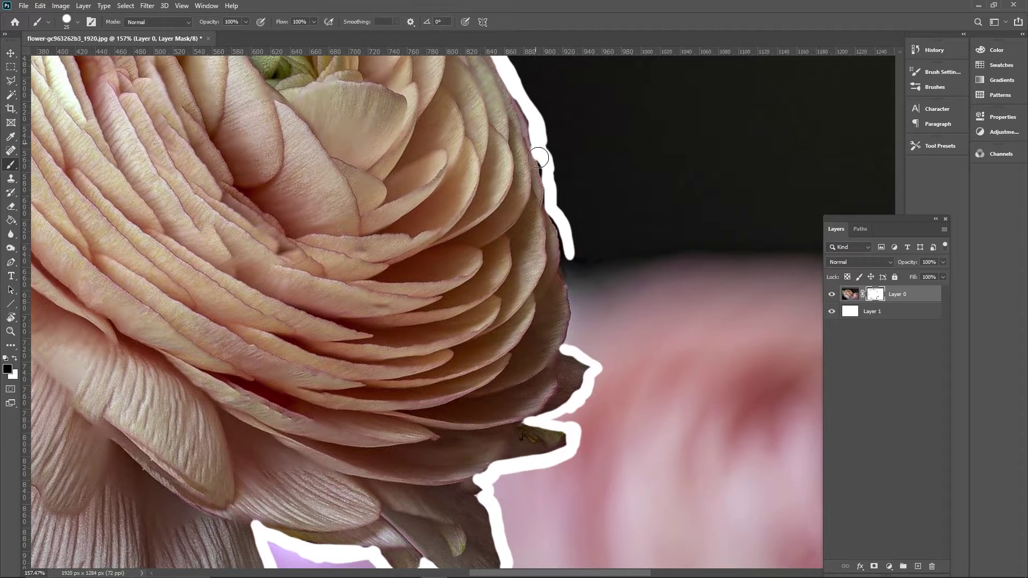
pyautogui.moveTo(550, 202); pyautogui.dragTo(573, 343)
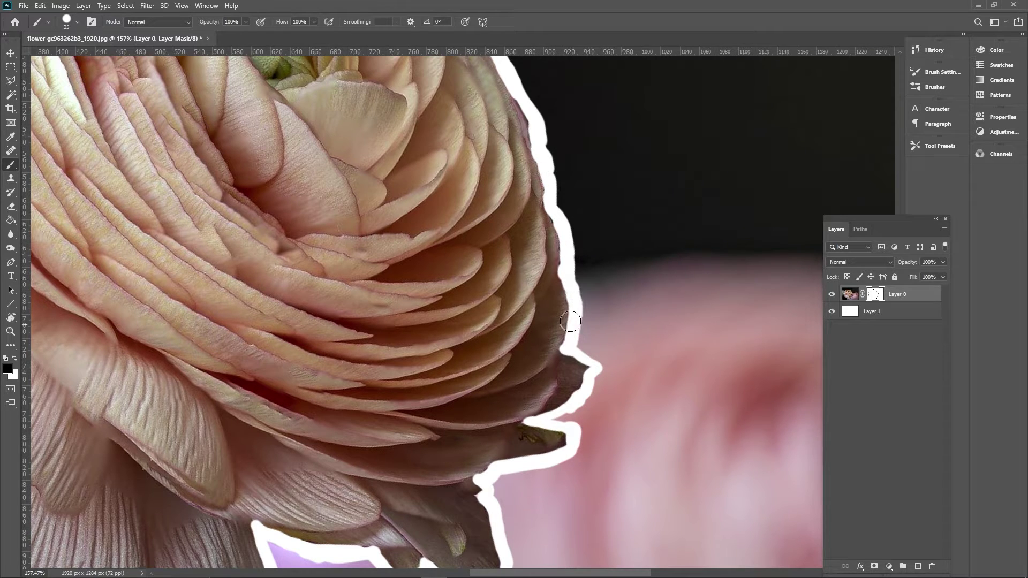
pyautogui.moveTo(610, 156); pyautogui.dragTo(591, 305)
# Step: Enlarge the brush to 200 px and mask out the large background areas outside the flower's outline
pyautogui.hotkey('ctrl', '0')
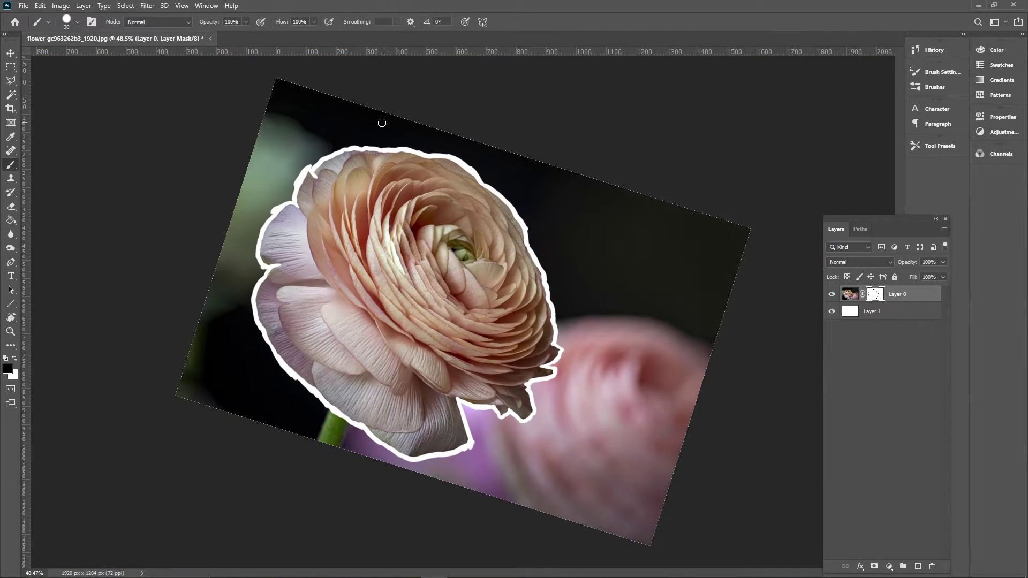
pyautogui.press(']')
pyautogui.press(']')
pyautogui.press(']')
pyautogui.press(']')
pyautogui.press(']')
pyautogui.press(']')
pyautogui.press(']')
pyautogui.press(']')
pyautogui.press(']')
pyautogui.press(']')
pyautogui.press(']')
pyautogui.moveTo(322, 96)
pyautogui.mouseDown()
pyautogui.moveTo(348, 115)
pyautogui.moveTo(292, 148)
pyautogui.moveTo(211, 280)
pyautogui.moveTo(305, 459)
pyautogui.moveTo(310, 420)
pyautogui.moveTo(390, 432)
pyautogui.mouseUp()
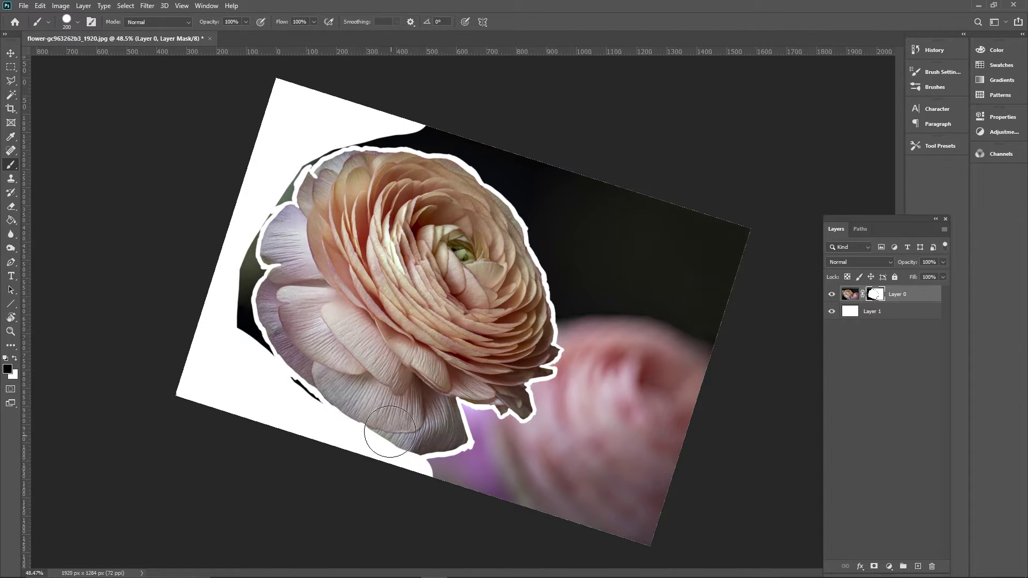
pyautogui.hotkey('ctrl', 'z')
pyautogui.moveTo(235, 273)
pyautogui.mouseDown()
pyautogui.moveTo(239, 344)
pyautogui.moveTo(298, 417)
pyautogui.moveTo(372, 468)
pyautogui.moveTo(439, 432)
pyautogui.mouseUp()
pyautogui.moveTo(735, 230)
pyautogui.mouseDown()
pyautogui.moveTo(648, 449)
pyautogui.moveTo(621, 300)
pyautogui.moveTo(500, 131)
pyautogui.moveTo(597, 321)
pyautogui.moveTo(583, 326)
pyautogui.moveTo(555, 471)
pyautogui.moveTo(411, 482)
pyautogui.moveTo(498, 458)
pyautogui.moveTo(563, 397)
pyautogui.moveTo(548, 208)
pyautogui.moveTo(550, 235)
pyautogui.mouseUp()
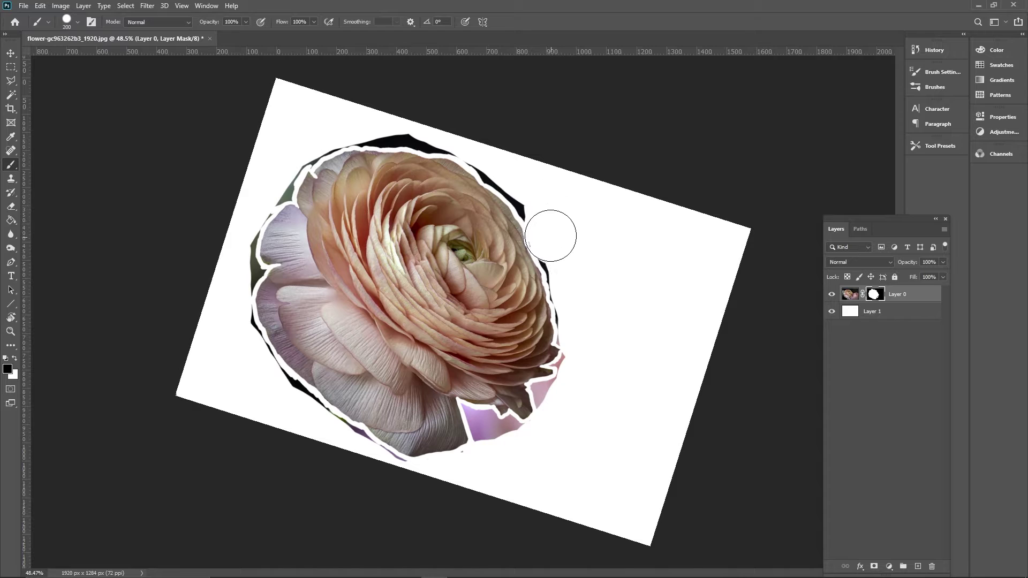
# Step: Reduce the brush to 80 px and mask out the background remnants along the flower's right side and lower-right petal tips
pyautogui.press('[')
pyautogui.press('[')
pyautogui.press('[')
pyautogui.press('[')
pyautogui.press('[')
pyautogui.press('[')
pyautogui.keyDown('ctrl'); pyautogui.click(590, 239); pyautogui.keyUp('ctrl')
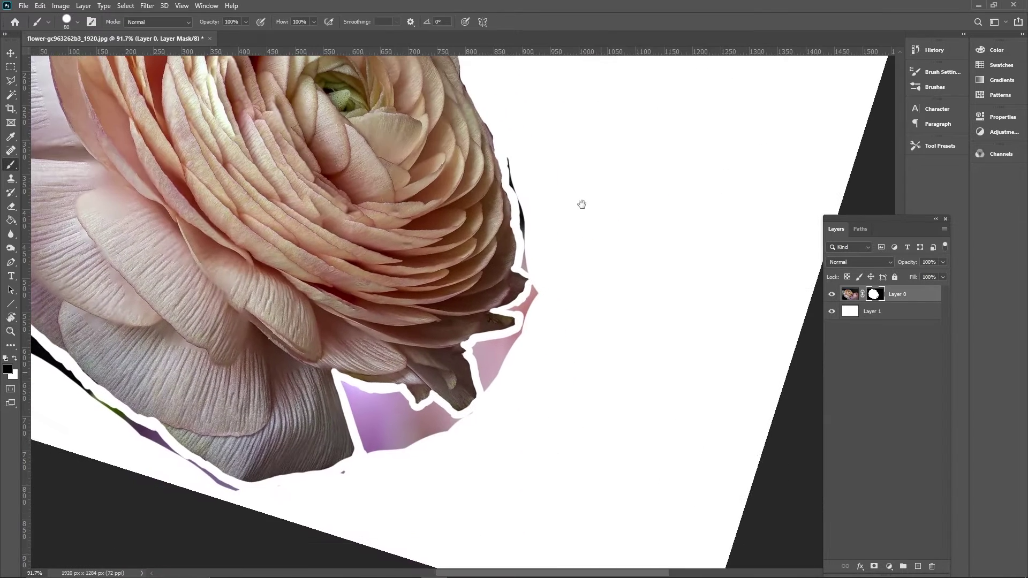
pyautogui.moveTo(582, 204); pyautogui.dragTo(564, 200)
pyautogui.moveTo(514, 161)
pyautogui.mouseDown()
pyautogui.moveTo(539, 230)
pyautogui.moveTo(534, 300)
pyautogui.moveTo(493, 360)
pyautogui.moveTo(353, 396)
pyautogui.moveTo(461, 425)
pyautogui.moveTo(432, 409)
pyautogui.moveTo(398, 418)
pyautogui.mouseUp()
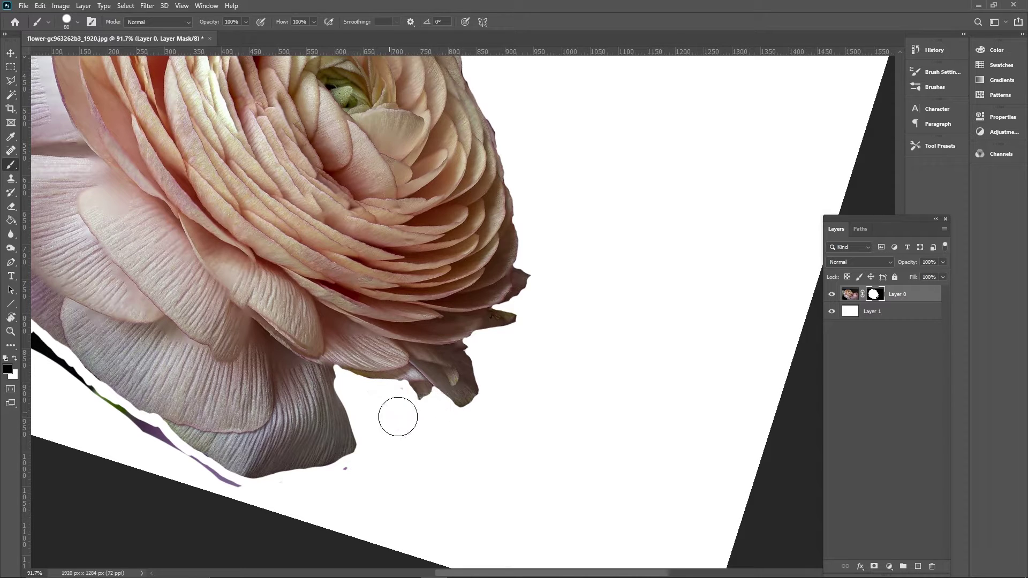
# Step: Mask out the leftover dark and purple slivers along the flower's bottom and lower-left edges
pyautogui.moveTo(346, 484); pyautogui.dragTo(582, 392)
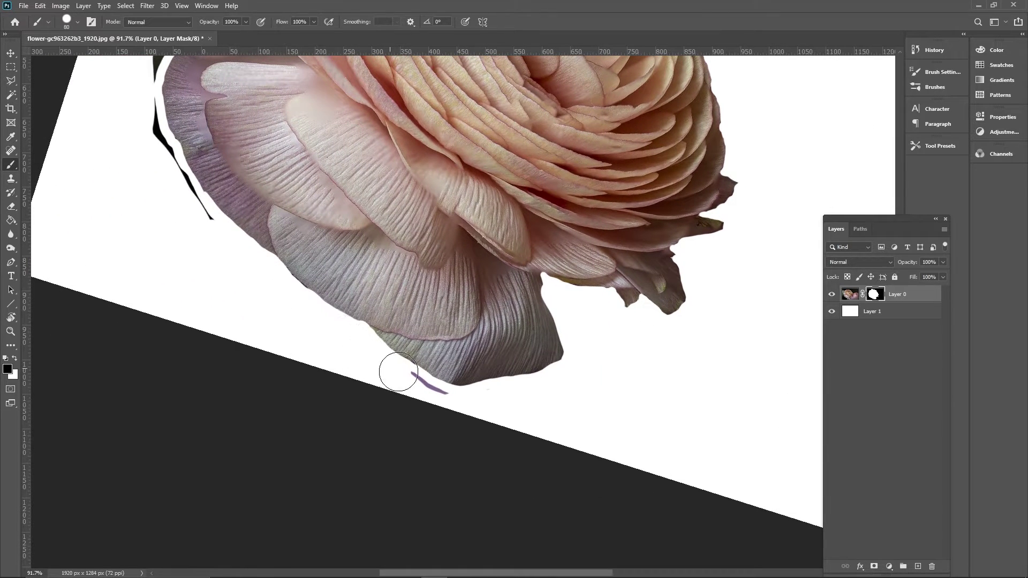
pyautogui.moveTo(398, 372); pyautogui.dragTo(446, 393)
pyautogui.moveTo(214, 214)
pyautogui.mouseDown()
pyautogui.moveTo(337, 348)
pyautogui.moveTo(343, 375)
pyautogui.mouseUp()
pyautogui.moveTo(289, 161)
pyautogui.mouseDown()
pyautogui.moveTo(322, 198)
pyautogui.moveTo(294, 279)
pyautogui.moveTo(343, 342)
pyautogui.mouseUp()
pyautogui.moveTo(310, 212); pyautogui.dragTo(311, 372)
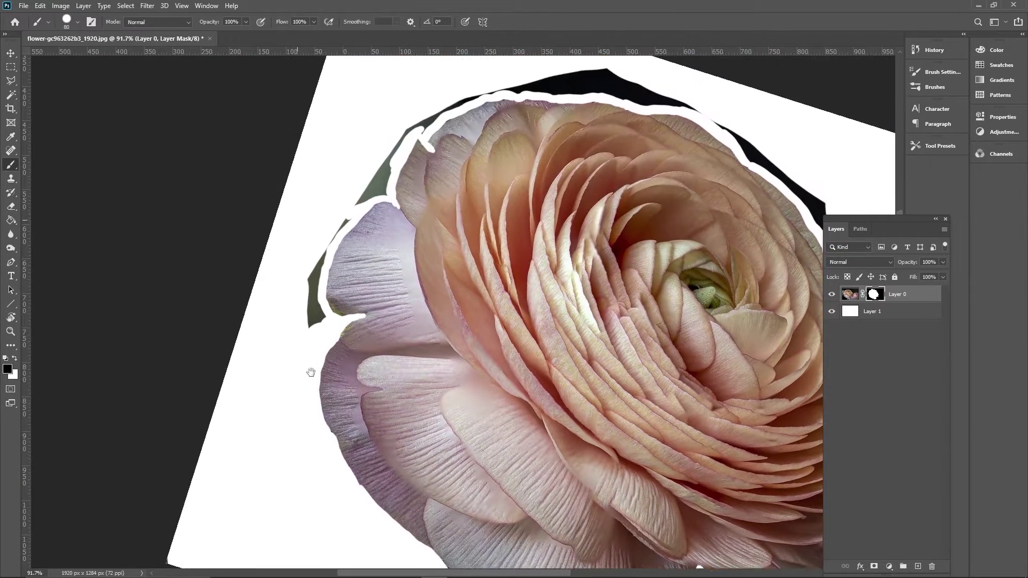
# Step: Mask out the remaining green and black background slivers around the flower's upper-left, top and upper-right edges
pyautogui.moveTo(337, 184)
pyautogui.mouseDown()
pyautogui.moveTo(317, 248)
pyautogui.moveTo(309, 227)
pyautogui.mouseUp()
pyautogui.moveTo(504, 74)
pyautogui.mouseDown()
pyautogui.moveTo(418, 119)
pyautogui.moveTo(363, 186)
pyautogui.mouseUp()
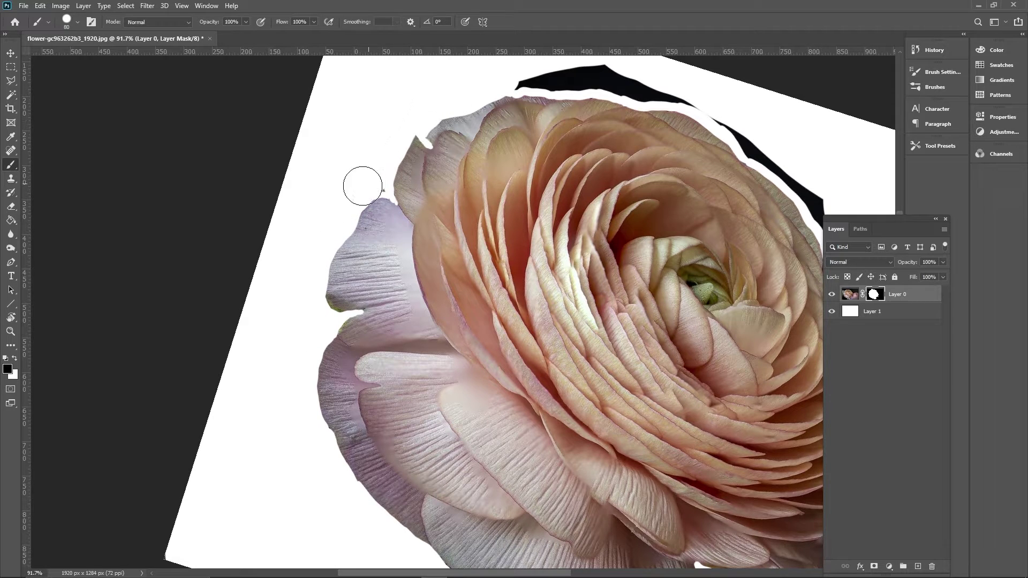
pyautogui.moveTo(662, 83)
pyautogui.mouseDown()
pyautogui.moveTo(567, 103)
pyautogui.moveTo(661, 137)
pyautogui.moveTo(723, 243)
pyautogui.mouseUp()
# Step: Touch up the mask around the flower's lower-right edge, using a 45 px brush with white to restore petal areas
pyautogui.moveTo(680, 454); pyautogui.dragTo(616, 230)
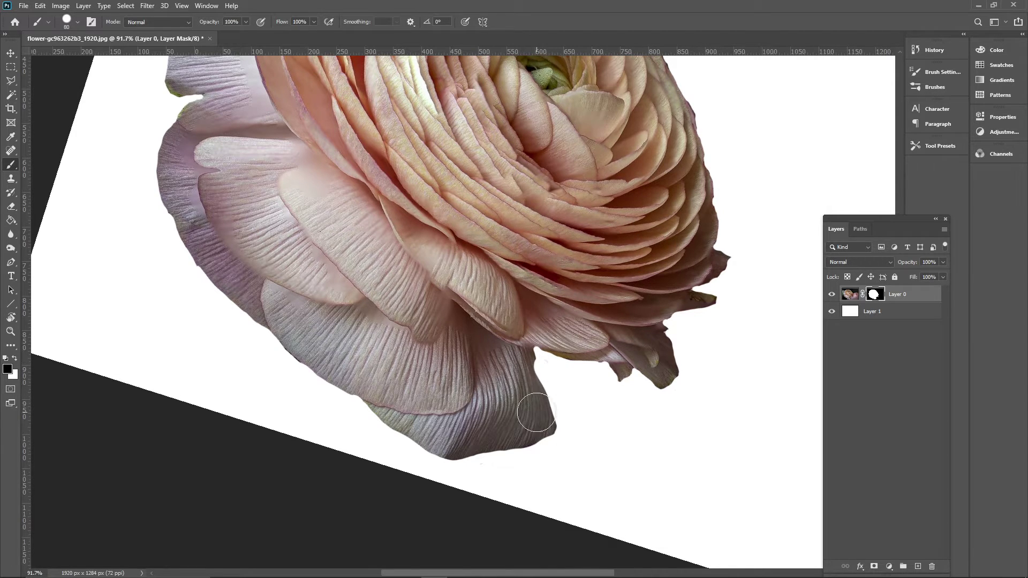
pyautogui.moveTo(563, 331); pyautogui.dragTo(576, 276)
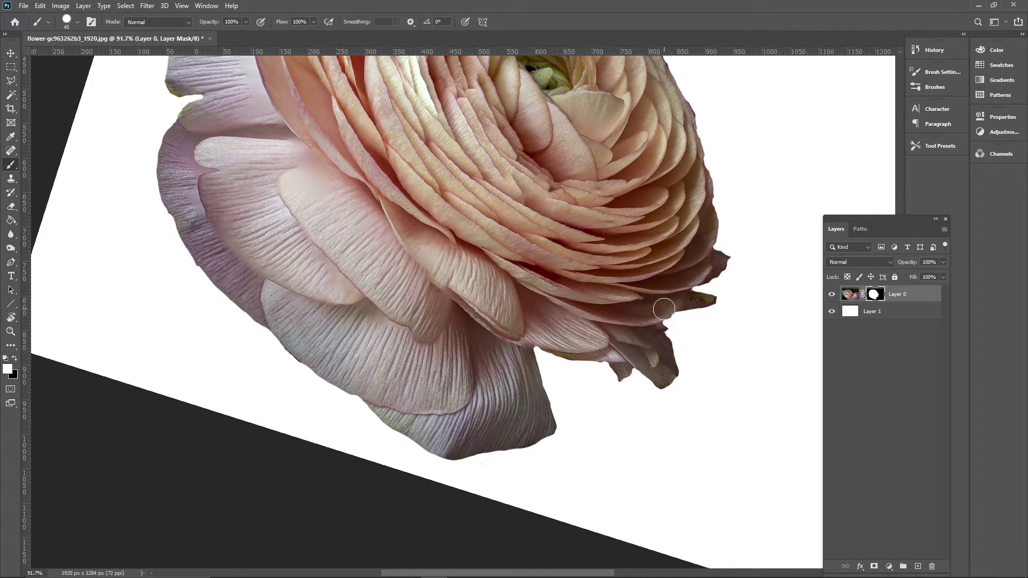
pyautogui.moveTo(712, 277)
pyautogui.mouseDown()
pyautogui.moveTo(678, 282)
pyautogui.moveTo(725, 254)
pyautogui.moveTo(695, 180)
pyautogui.moveTo(706, 219)
pyautogui.moveTo(705, 193)
pyautogui.mouseUp()
# Step: Examine the masked flower's edges at different zoom levels and canvas rotations, and return to the full upright view
pyautogui.press('z')
pyautogui.moveTo(647, 214)
pyautogui.mouseDown()
pyautogui.moveTo(616, 219)
pyautogui.moveTo(654, 220)
pyautogui.mouseUp()
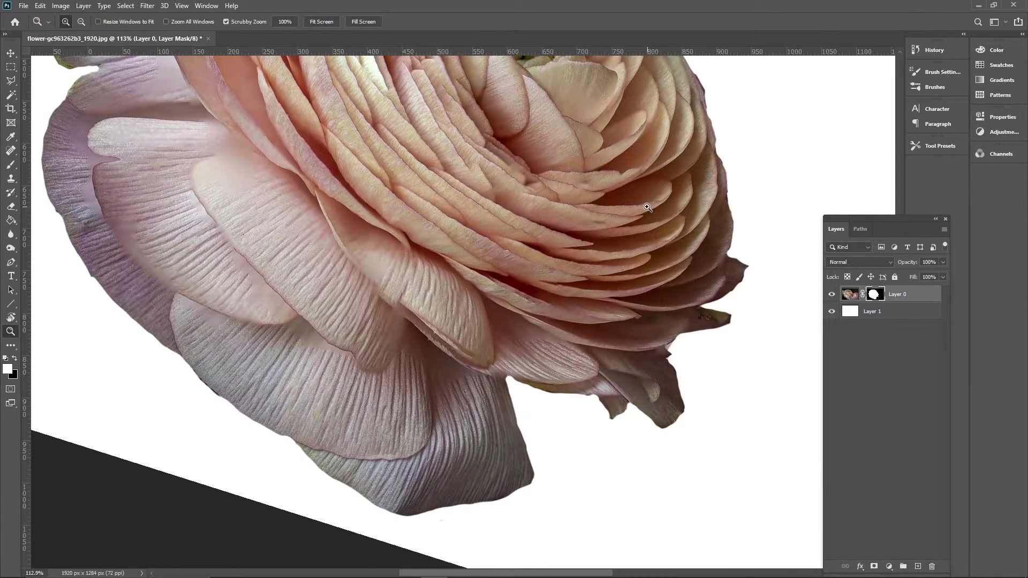
pyautogui.press('b')
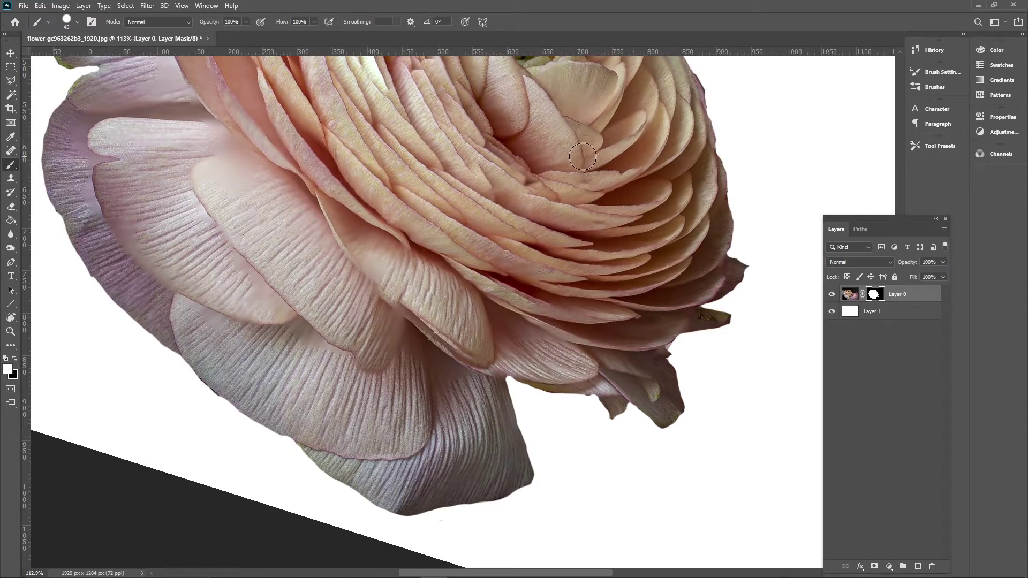
pyautogui.press('r')
pyautogui.moveTo(584, 129); pyautogui.dragTo(484, 157)
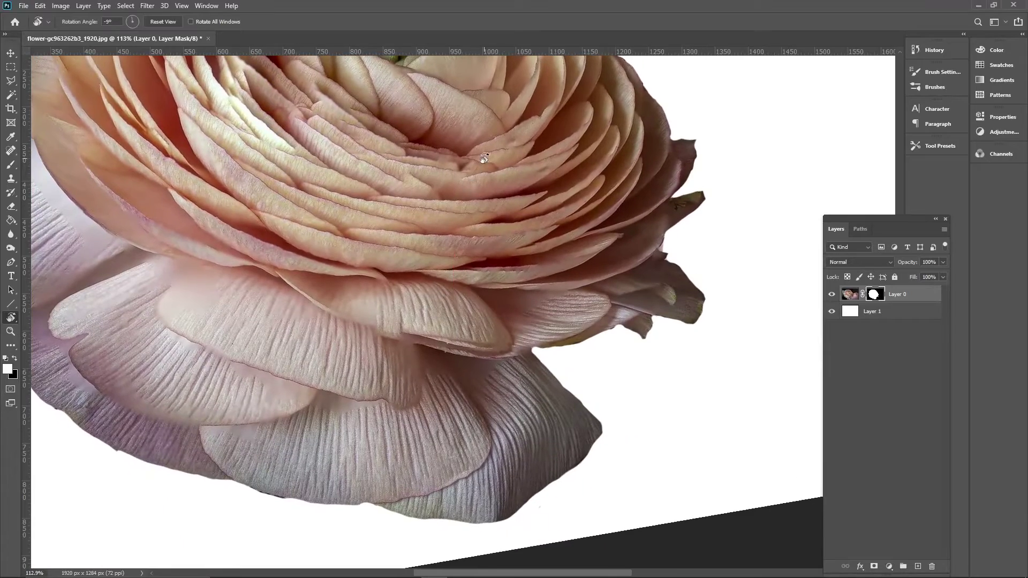
pyautogui.press('b')
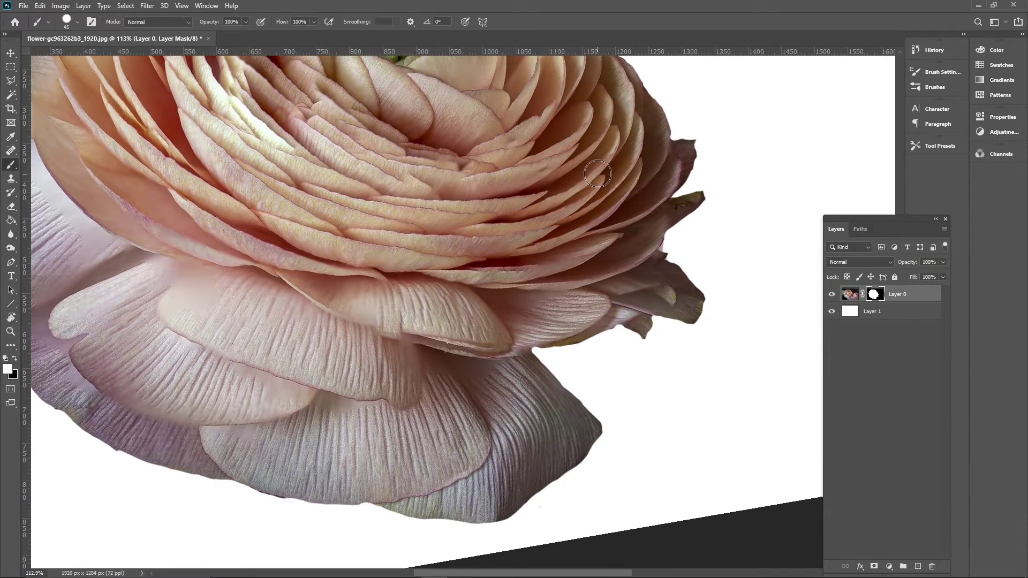
pyautogui.press('z')
pyautogui.moveTo(591, 174); pyautogui.dragTo(615, 167)
pyautogui.press('r')
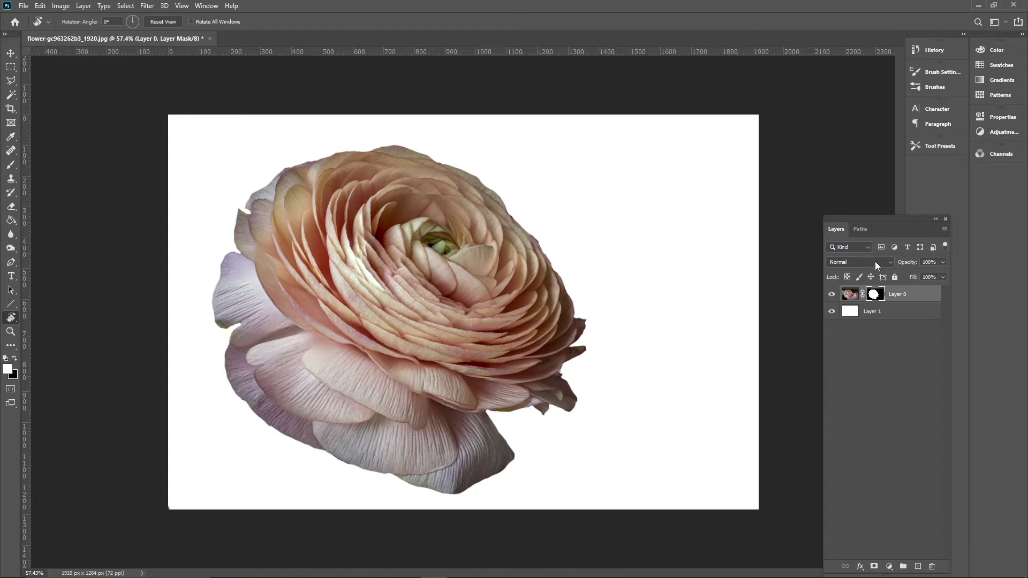
# Step: Disable Layer 0's mask to compare with the original photo, and enable it again
pyautogui.rightClick(875, 295)
pyautogui.click(910, 301)
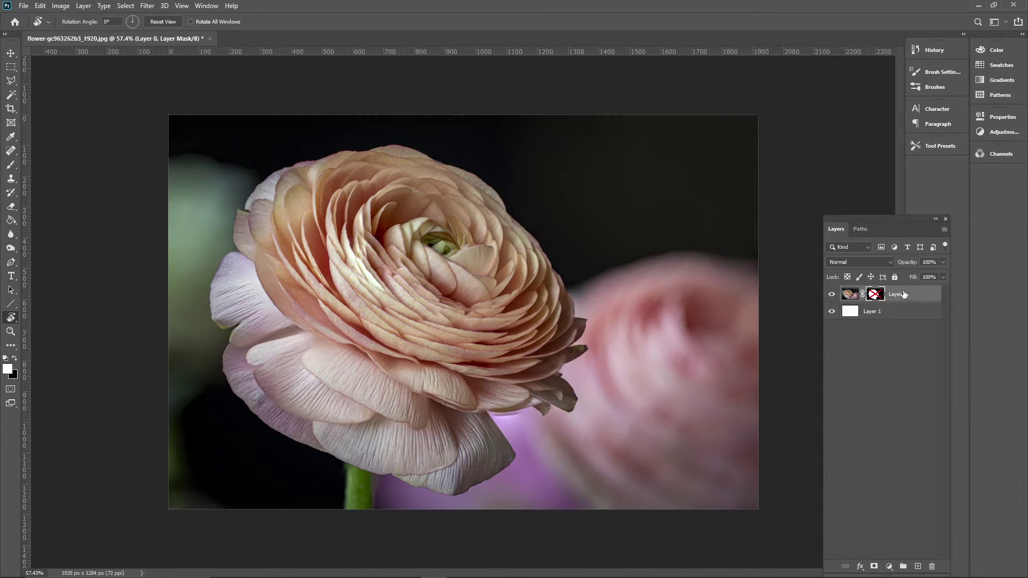
pyautogui.rightClick(881, 294)
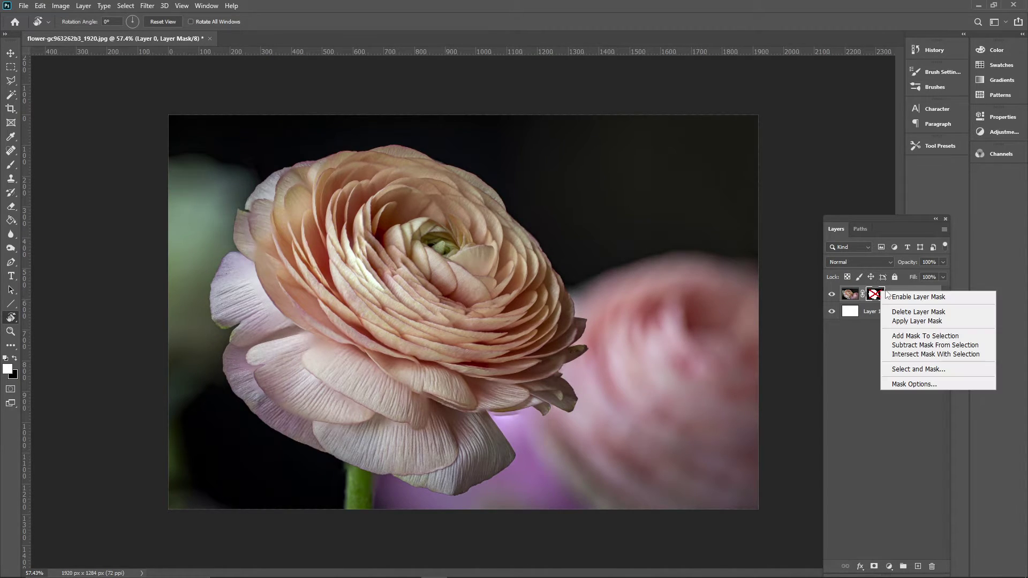
pyautogui.click(891, 298)
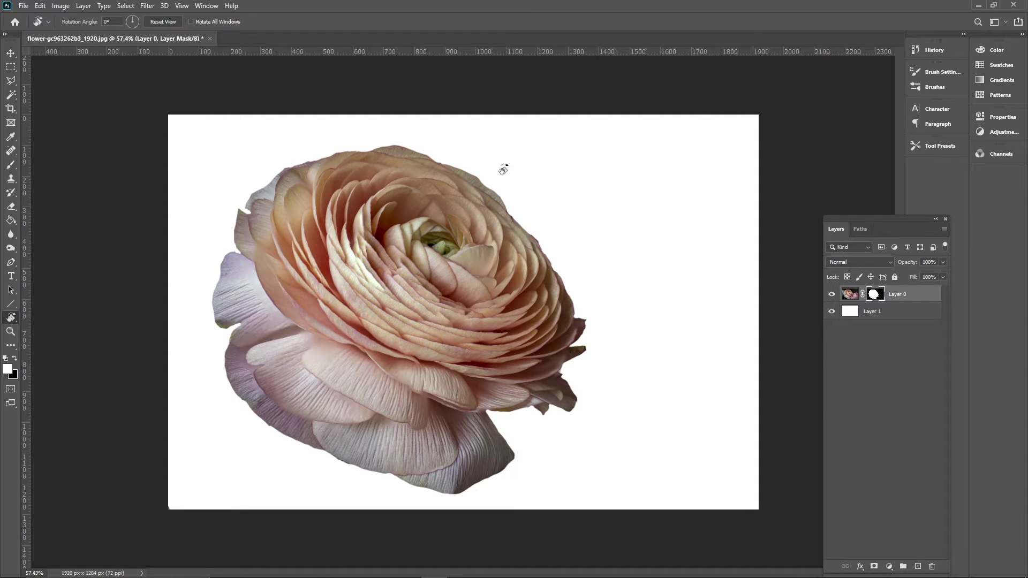
# Step: Place the 1-nature-wallpaper-grass-hd image as an embedded layer above Layer 0
pyautogui.click(28, 6)
pyautogui.moveTo(42, 5)
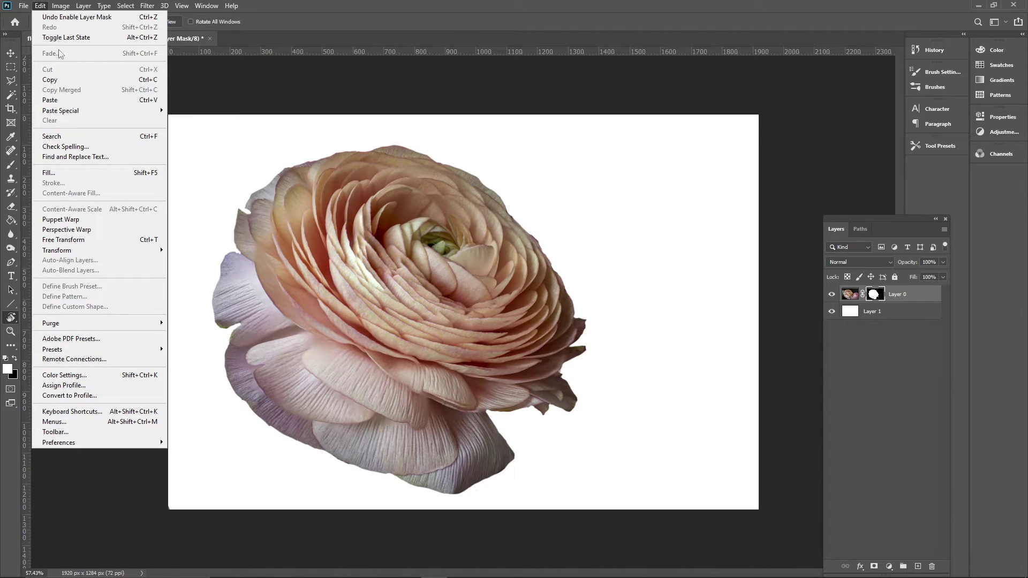
pyautogui.click(51, 219)
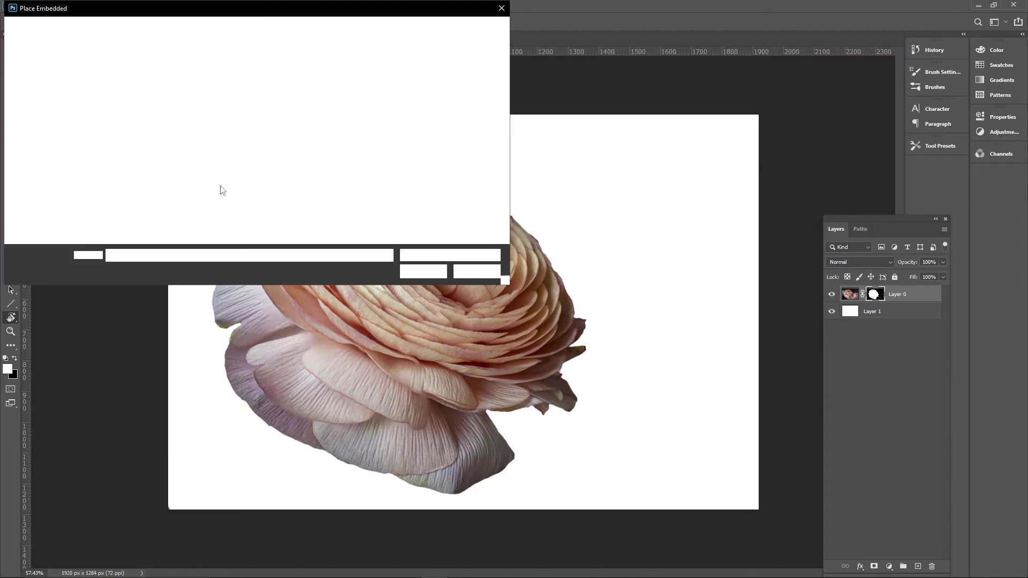
pyautogui.click(44, 74)
pyautogui.doubleClick(126, 96)
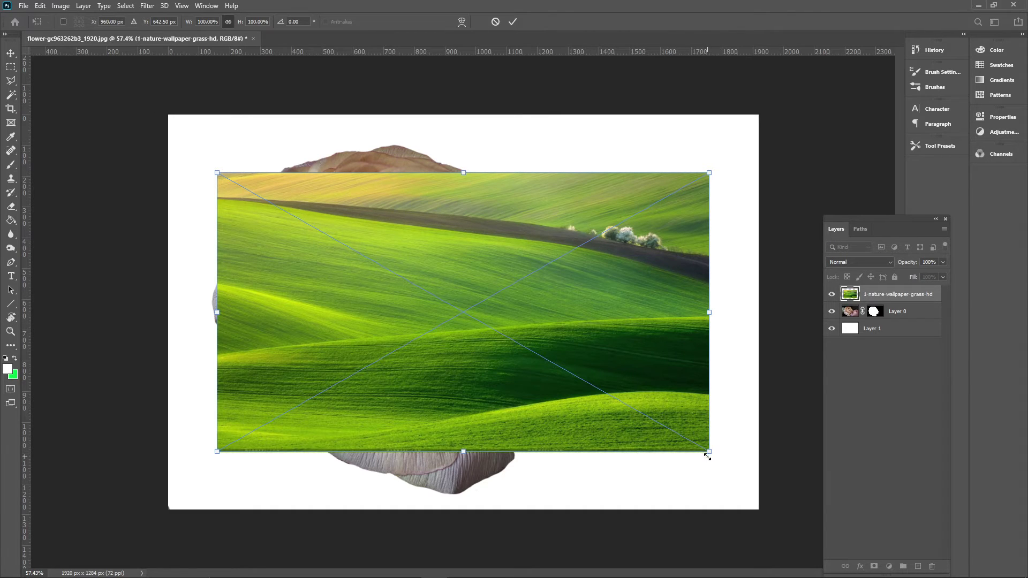
# Step: Enlarge the grass image to about 143.62% so it covers the canvas, and move its layer beneath Layer 0
pyautogui.moveTo(708, 457); pyautogui.dragTo(814, 512)
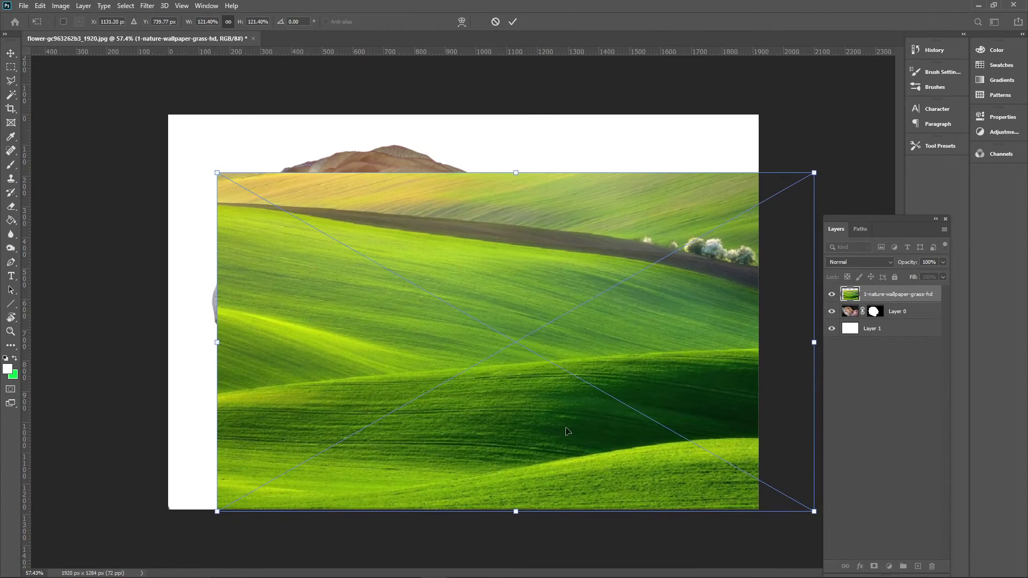
pyautogui.moveTo(219, 172); pyautogui.dragTo(108, 111)
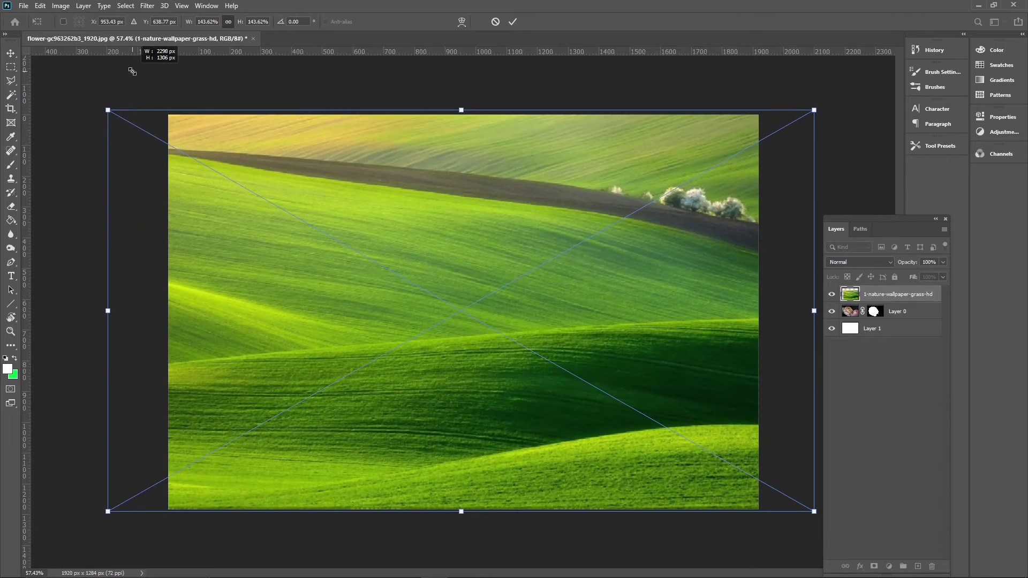
pyautogui.press('Return')
pyautogui.press('b')
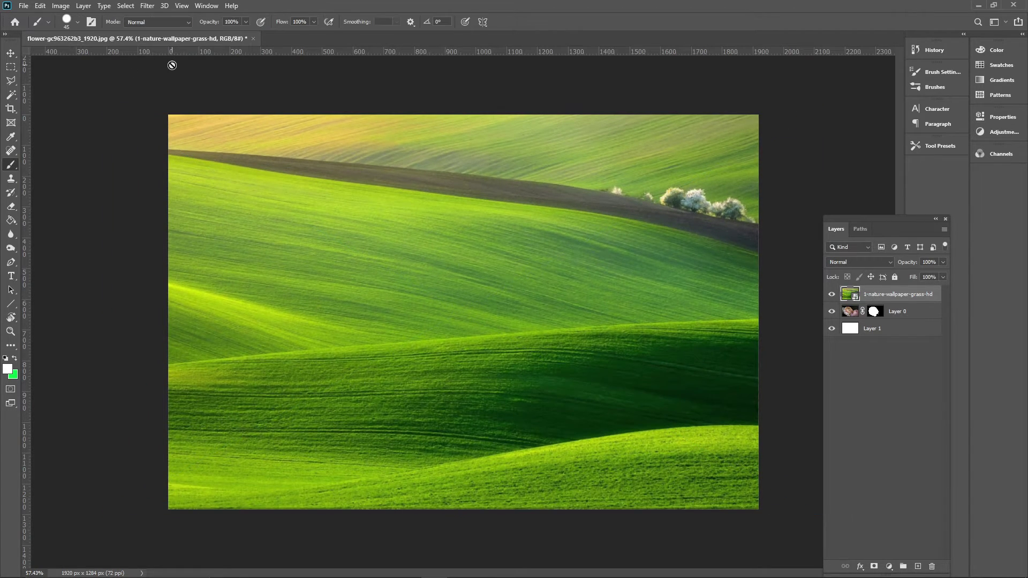
pyautogui.moveTo(869, 296); pyautogui.dragTo(883, 323)
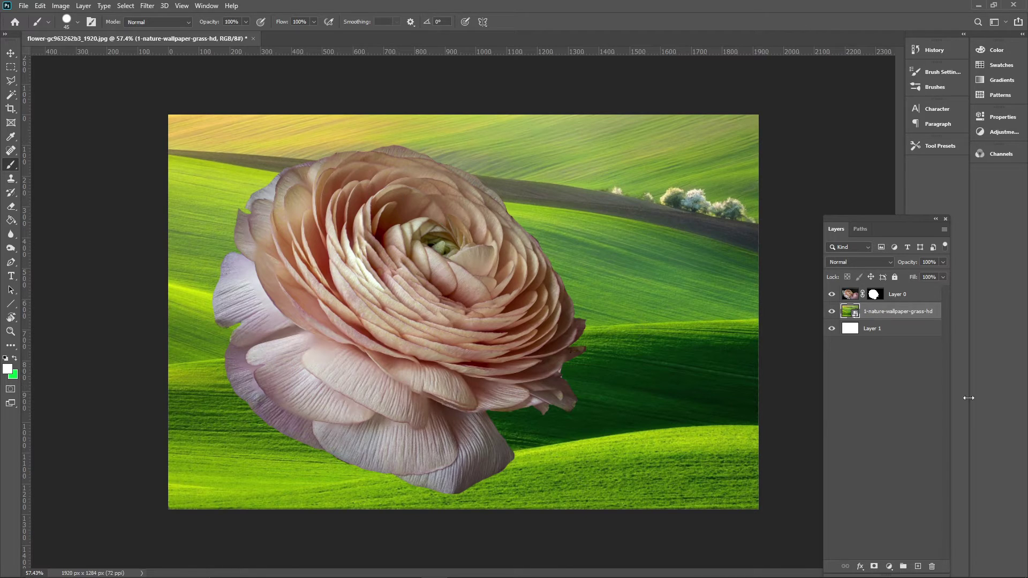
# Step: Target Layer 0's mask and set up a black brush at 30% opacity and 400 px
pyautogui.click(911, 293)
pyautogui.click(874, 294)
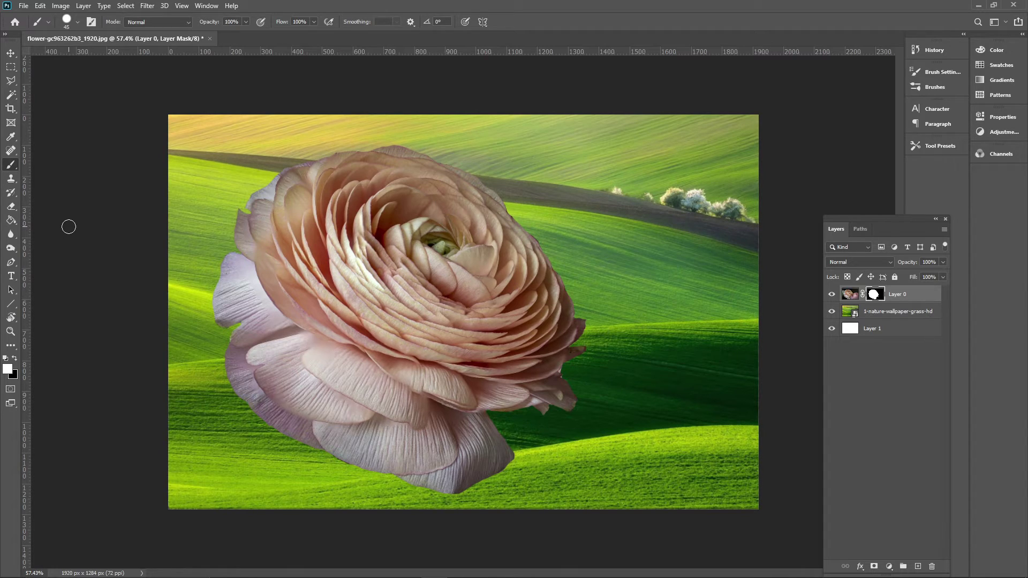
pyautogui.click(14, 359)
pyautogui.click(246, 21)
pyautogui.moveTo(206, 33); pyautogui.dragTo(210, 33)
pyautogui.moveTo(212, 37); pyautogui.dragTo(211, 36)
pyautogui.click(597, 17)
pyautogui.press(']')
pyautogui.press(']')
pyautogui.press(']')
pyautogui.press(']')
pyautogui.press(']')
pyautogui.press(']')
pyautogui.press(']')
pyautogui.press(']')
pyautogui.press(']')
pyautogui.press(']')
pyautogui.press(']')
pyautogui.press(']')
# Step: Try partially fading the flower's upper petals on the mask with the 30% black brush, and undo the stroke
pyautogui.moveTo(455, 196); pyautogui.dragTo(375, 202)
pyautogui.rightClick(358, 209)
pyautogui.click(554, 110)
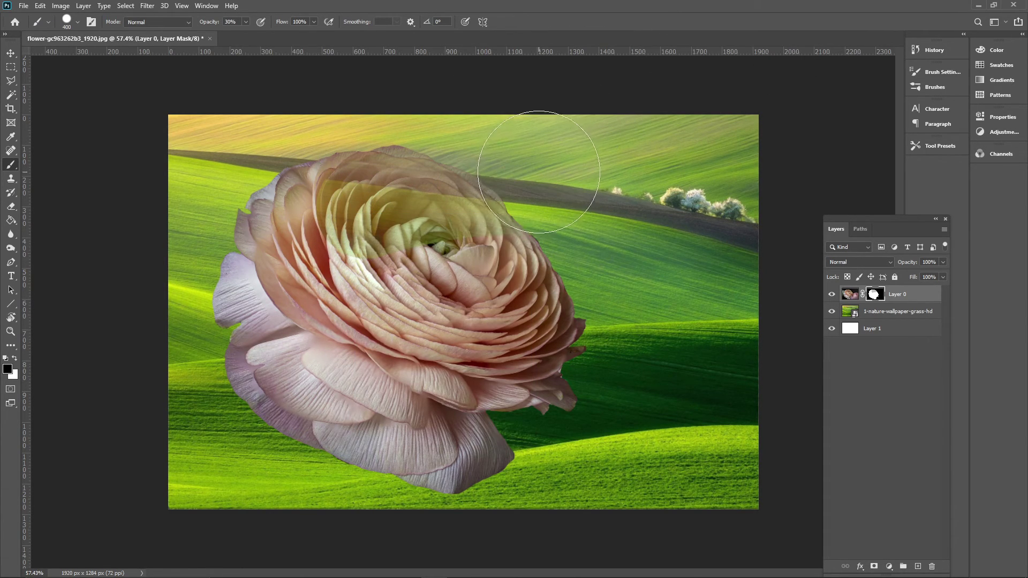
pyautogui.hotkey('ctrl', 'z')
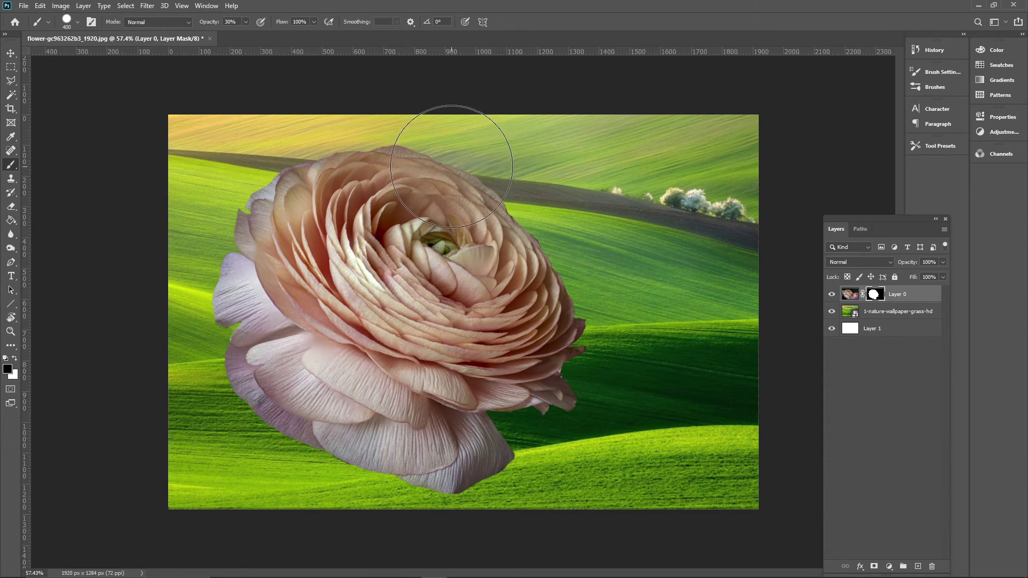
# Step: Paint over the whole flower on Layer 0's mask with the 30% black brush to make it semi-transparent
pyautogui.moveTo(452, 166)
pyautogui.mouseDown()
pyautogui.moveTo(306, 214)
pyautogui.moveTo(498, 206)
pyautogui.moveTo(311, 300)
pyautogui.moveTo(301, 337)
pyautogui.moveTo(597, 335)
pyautogui.moveTo(527, 401)
pyautogui.moveTo(356, 482)
pyautogui.moveTo(421, 465)
pyautogui.mouseUp()
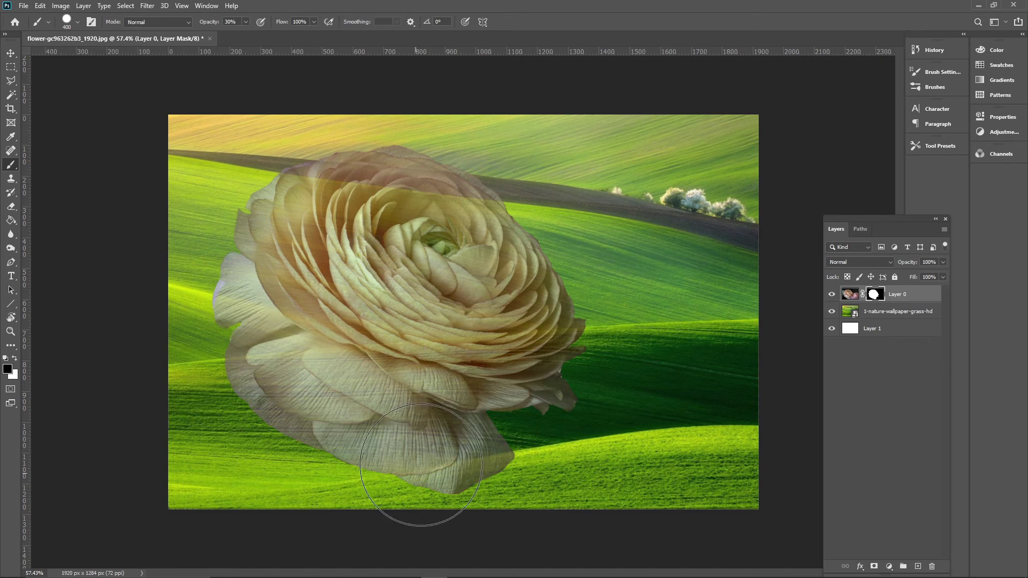